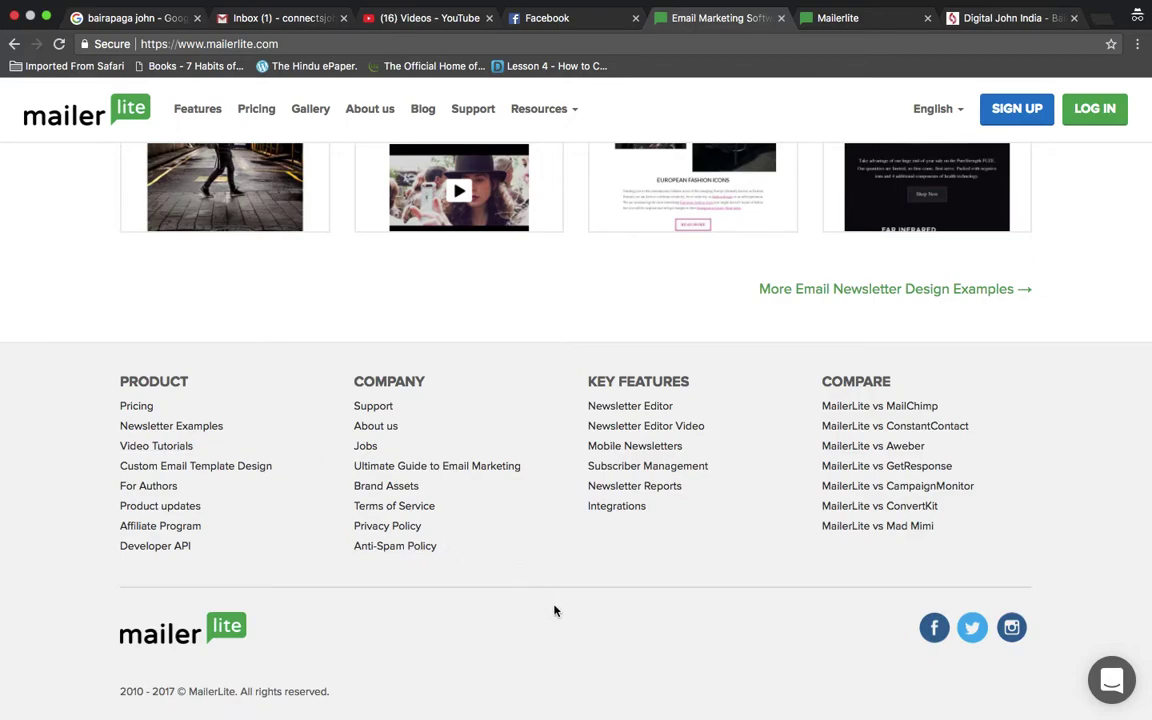
Step: Look through the MailerLite homepage, including its features, integrations, customer testimonials and newsletter design examples
scroll(555, 610, "up", 20)
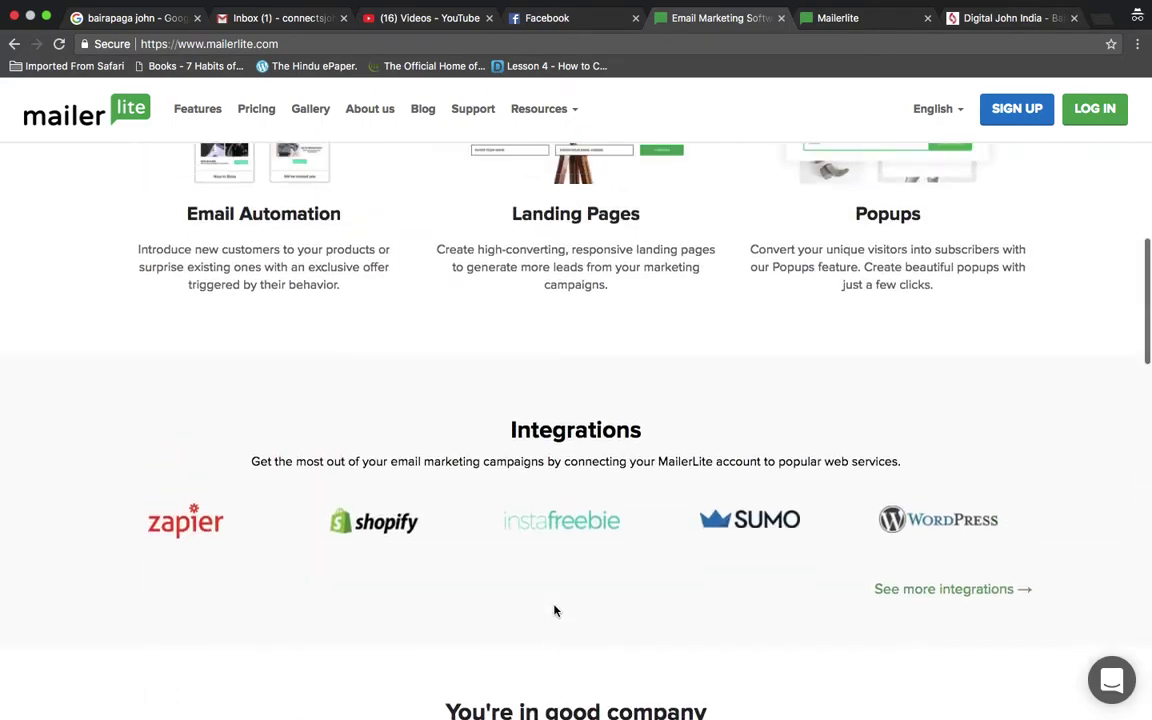
scroll(555, 609, "up", 4)
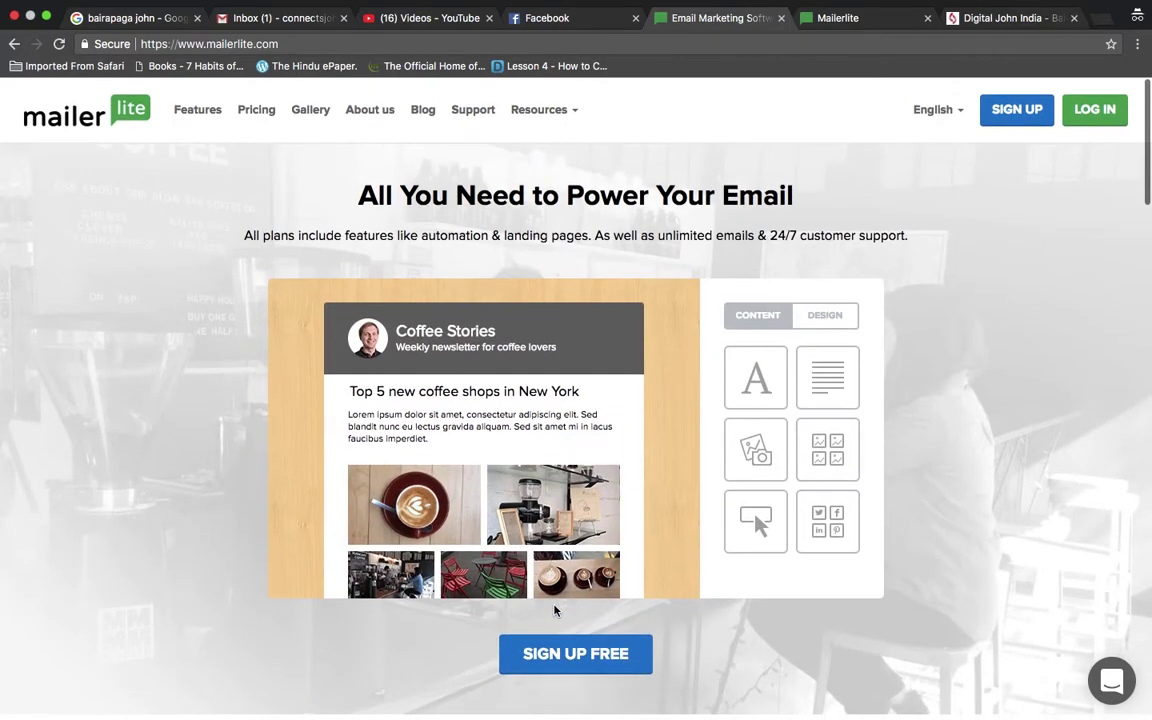
scroll(1080, 388, "down", 20)
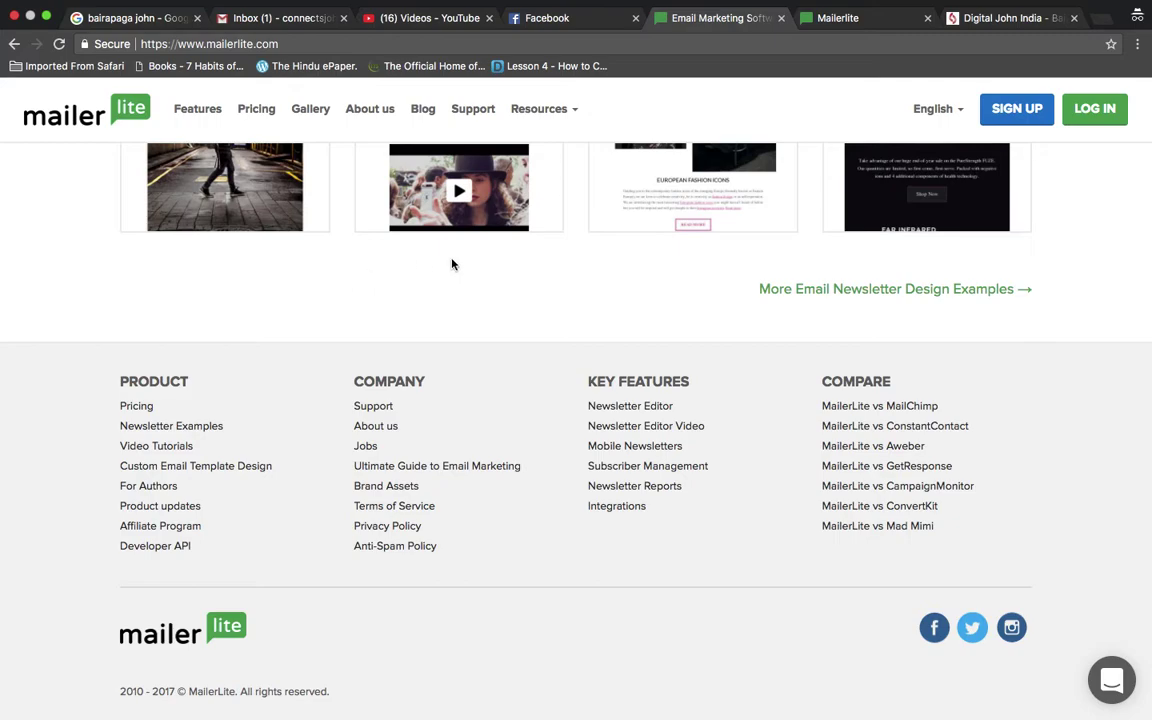
scroll(452, 263, "up", 4)
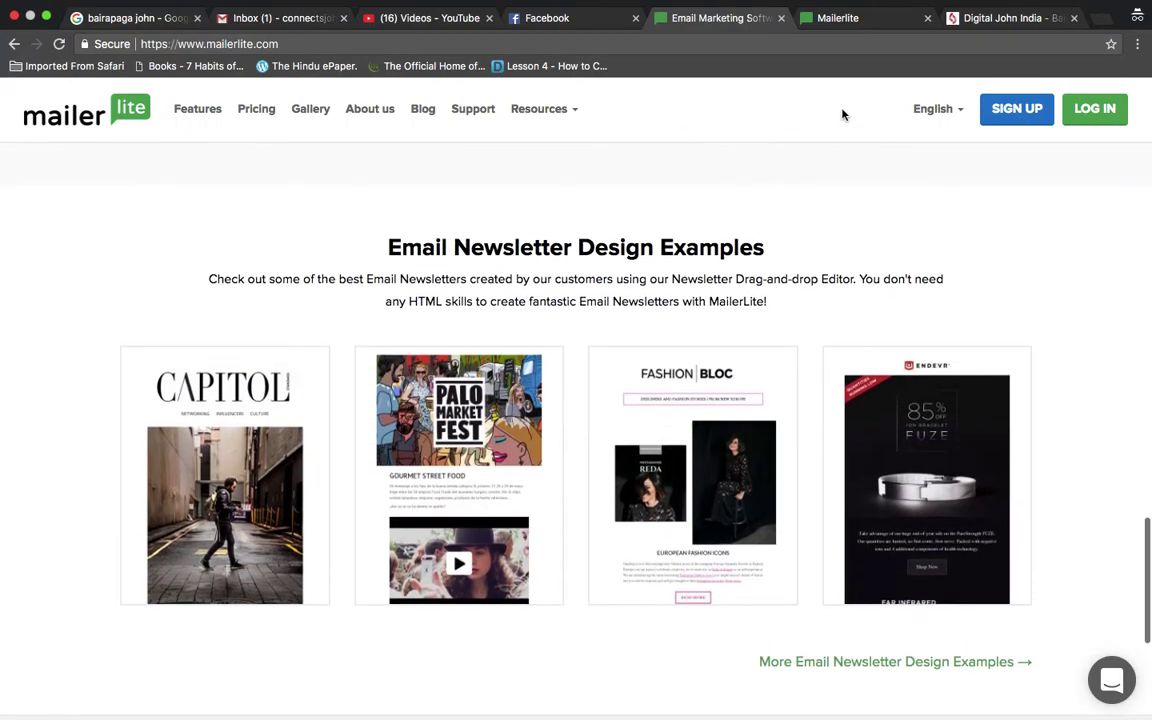
scroll(842, 114, "up", 15)
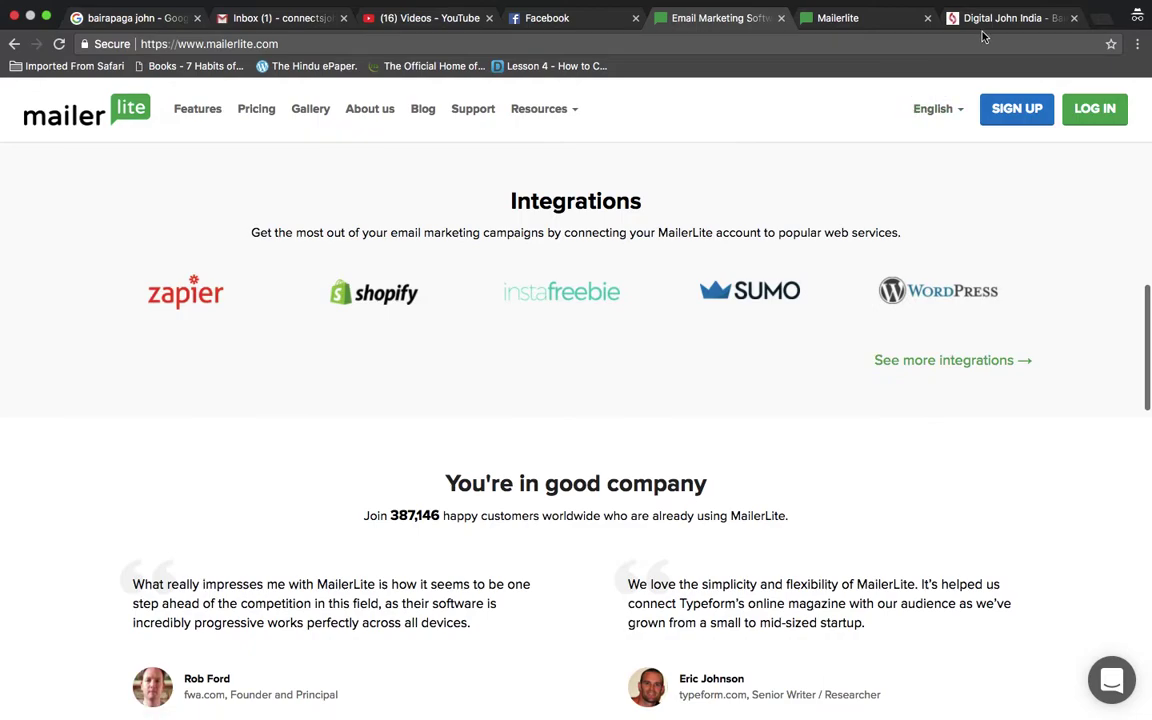
Step: Switch to the MailerLite account dashboard and review its subscriber, plan, growth and monthly campaign statistics
left_click(862, 19)
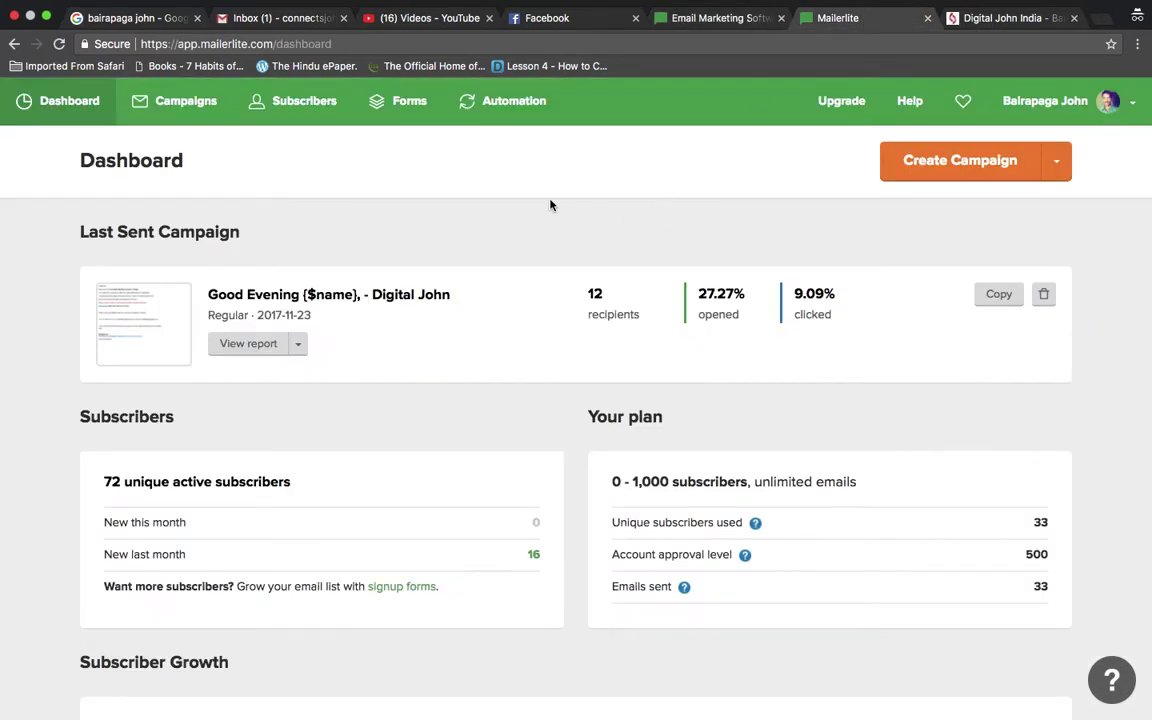
scroll(549, 205, "down", 2)
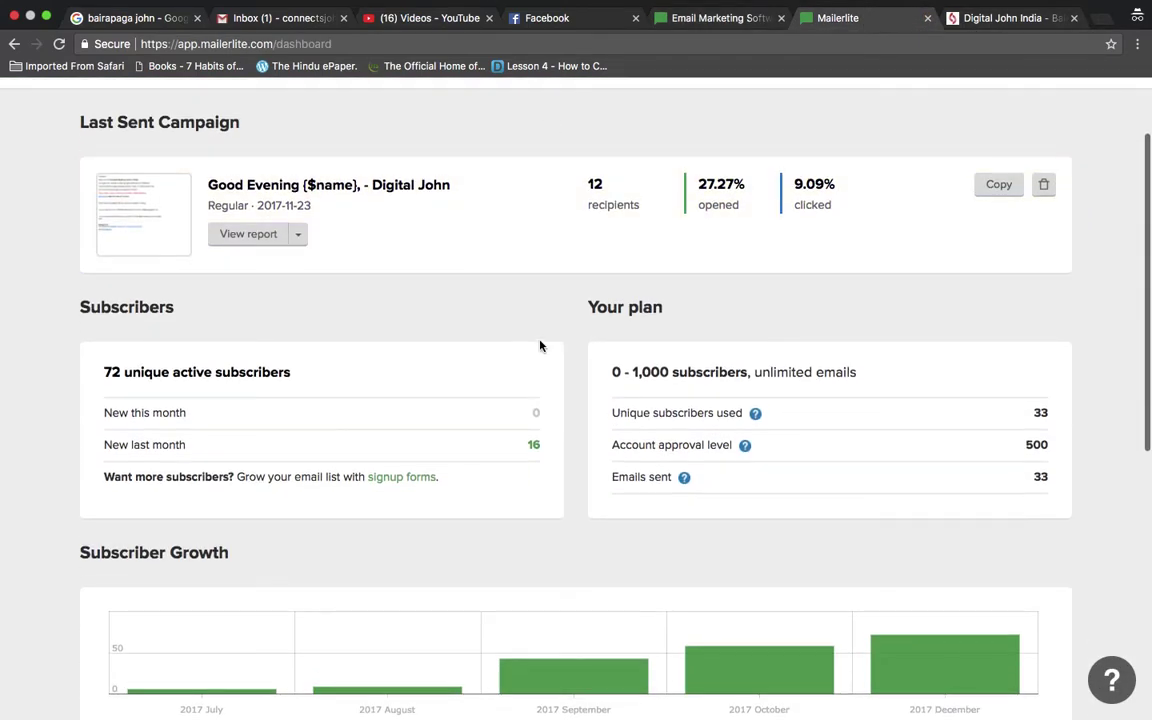
scroll(540, 346, "up", 1)
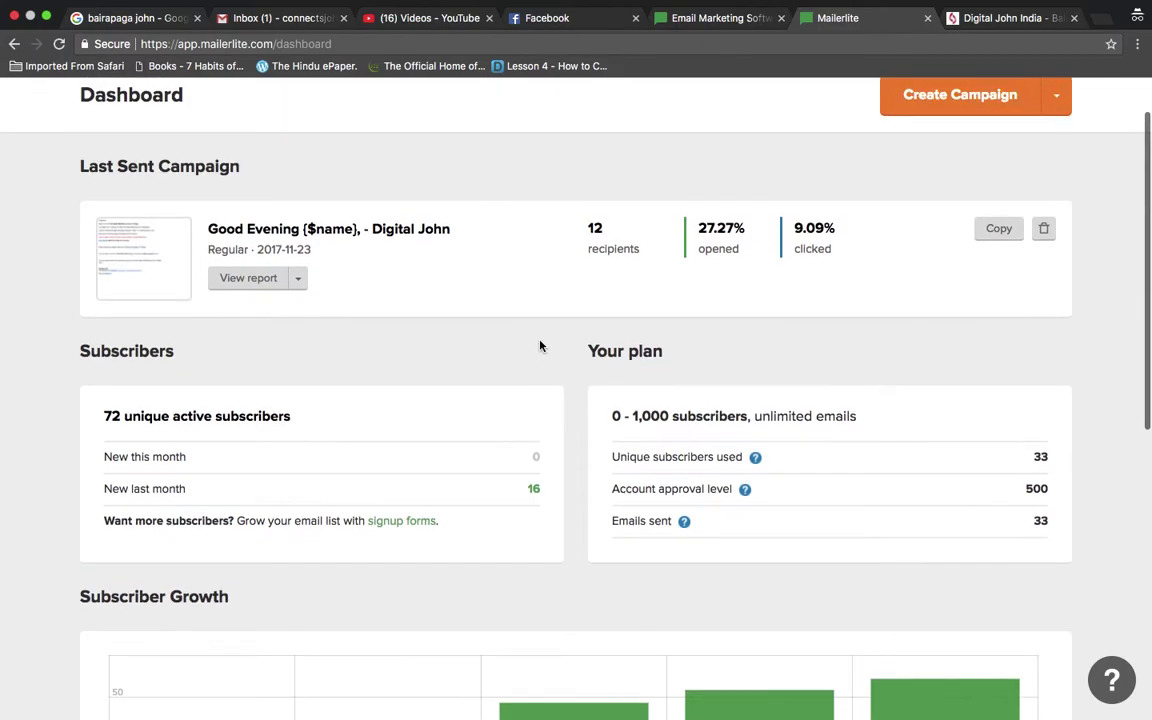
scroll(540, 346, "down", 5)
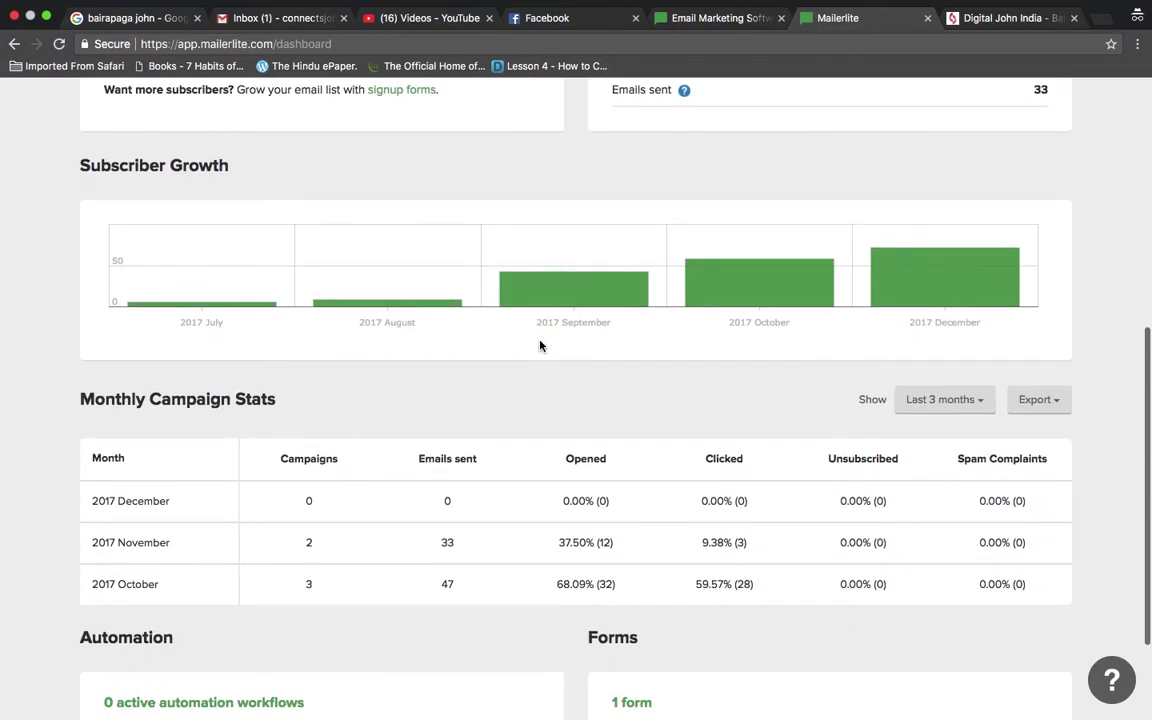
scroll(540, 346, "down", 1)
scroll(540, 346, "up", 6)
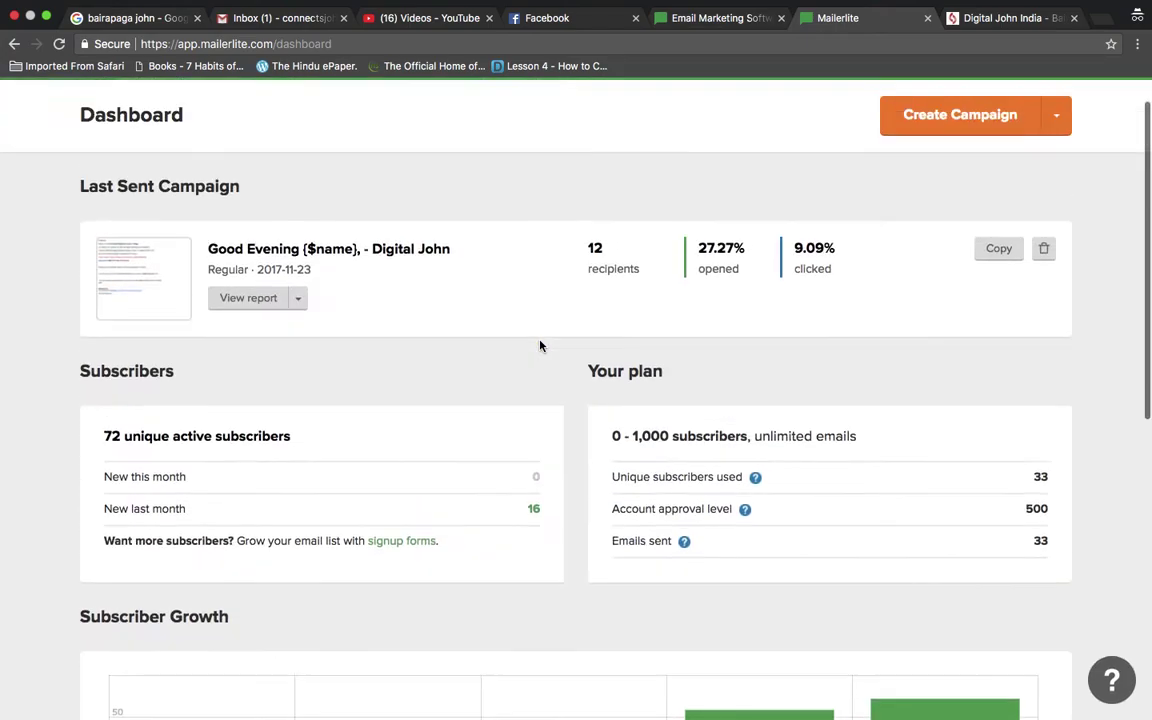
scroll(540, 346, "up", 1)
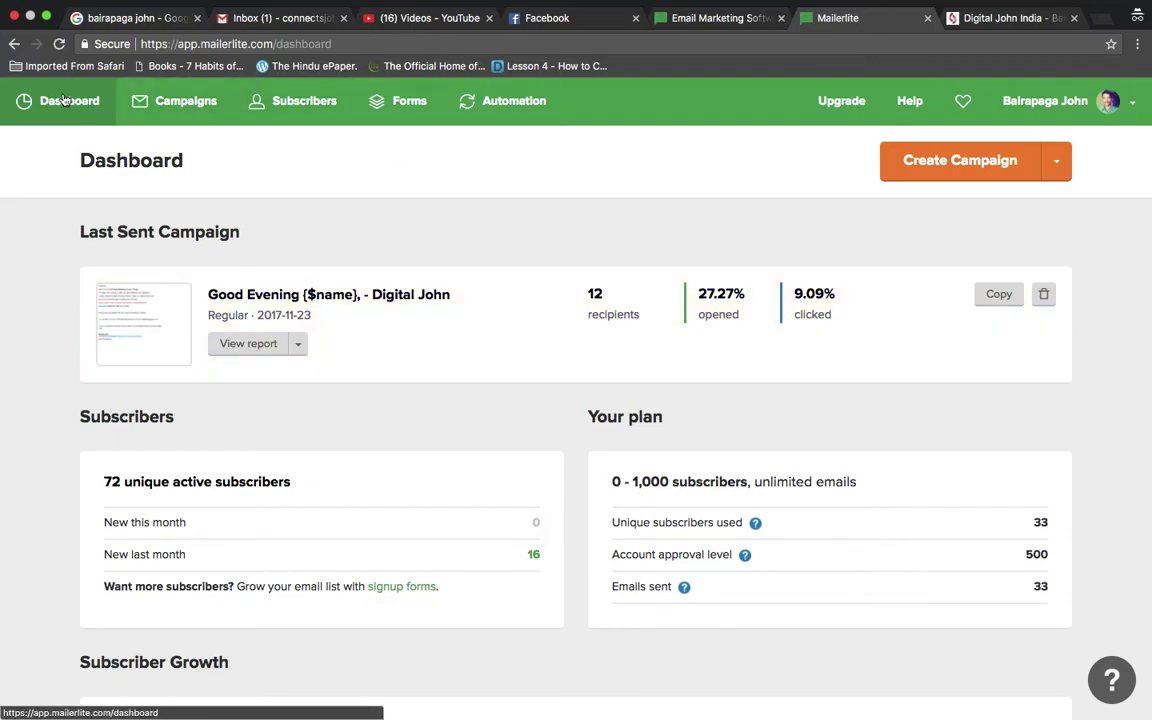
Step: Examine the recipient, opened and clicked figures of the last sent campaign on the dashboard
scroll(372, 264, "down", 1)
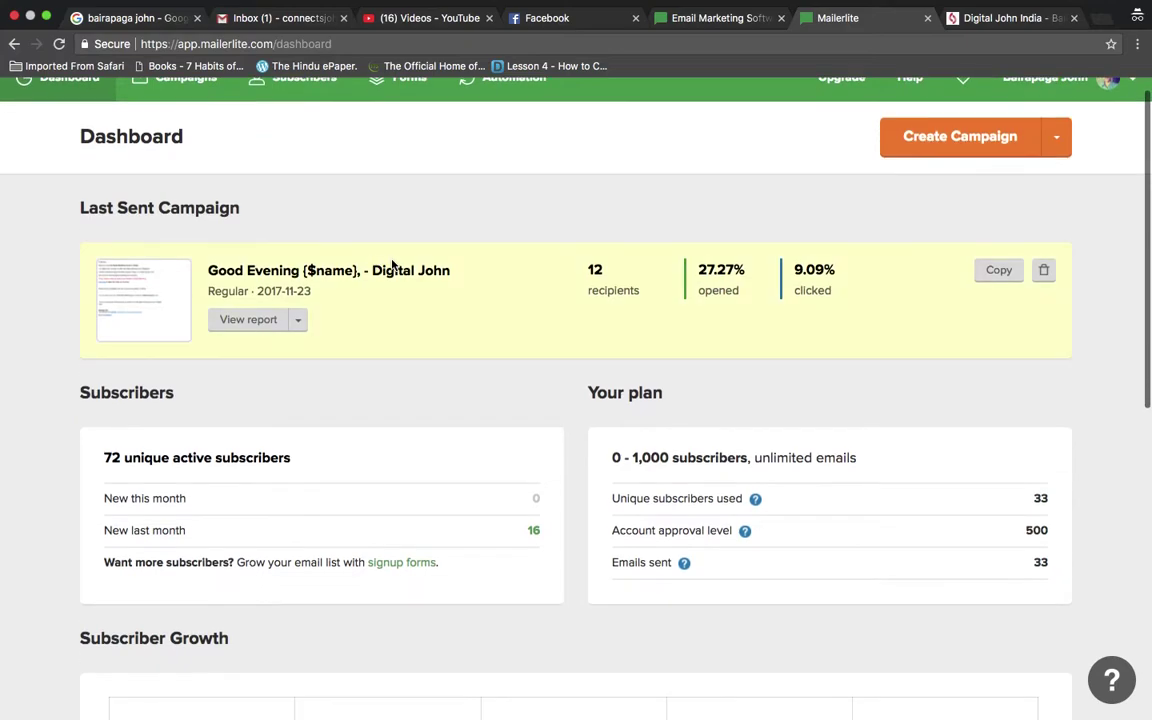
double_click(598, 272)
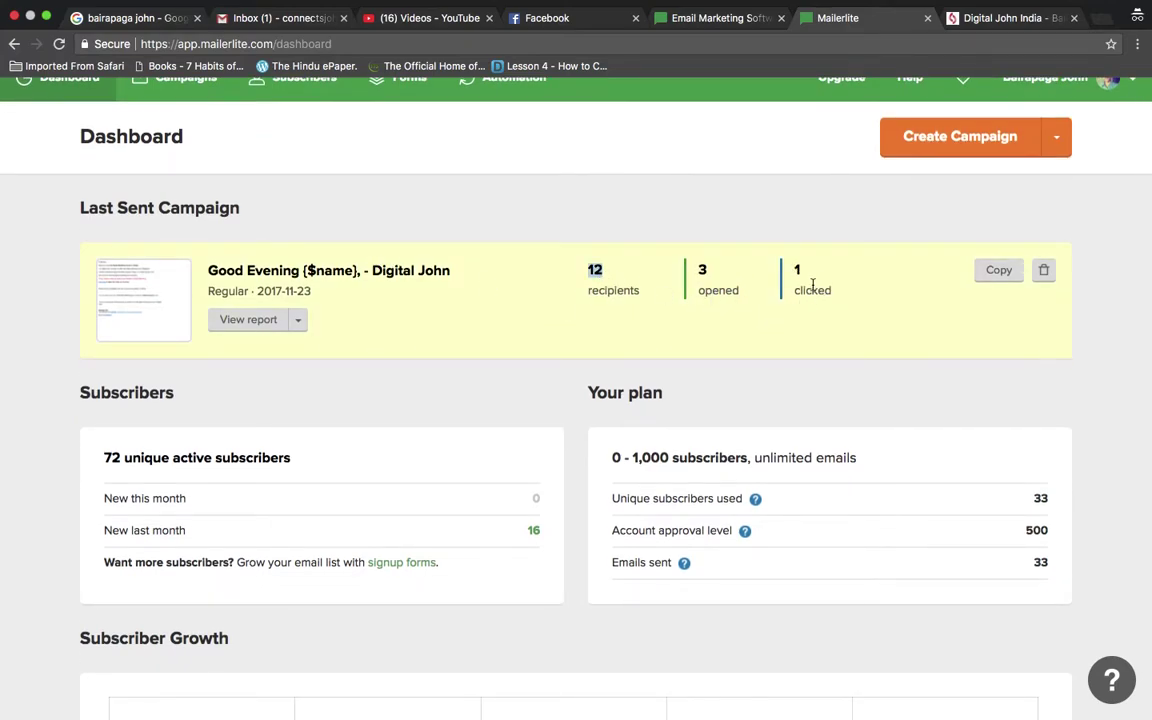
left_click(722, 368)
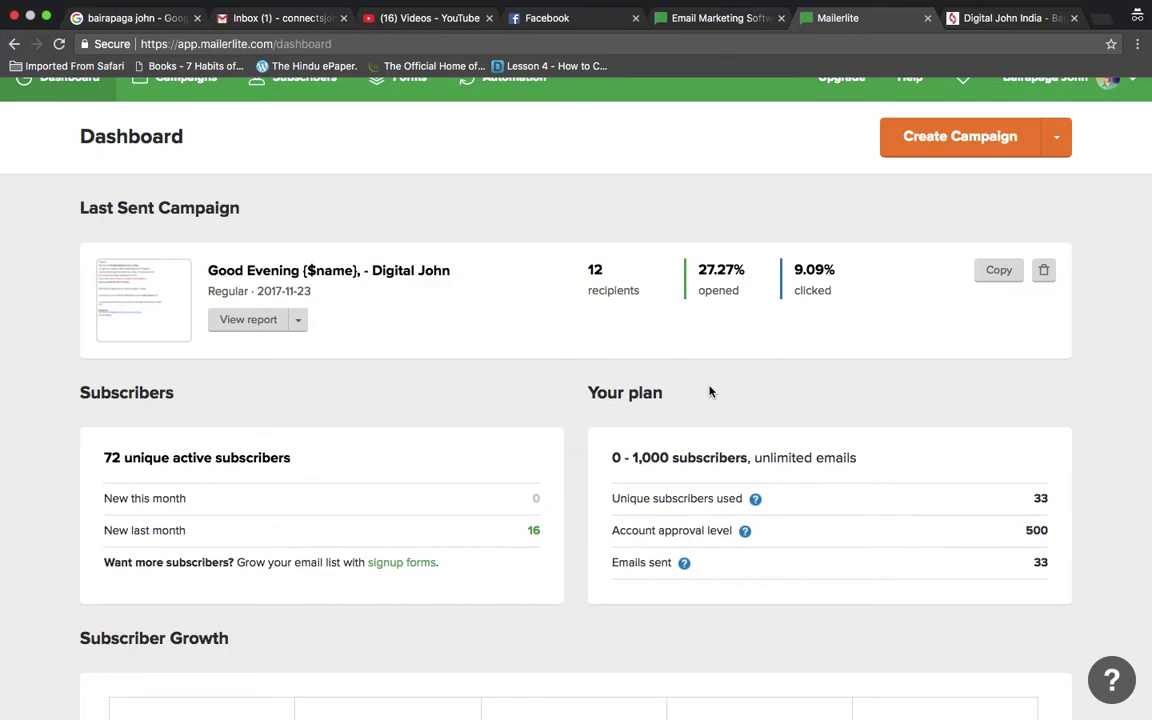
scroll(710, 392, "up", 2)
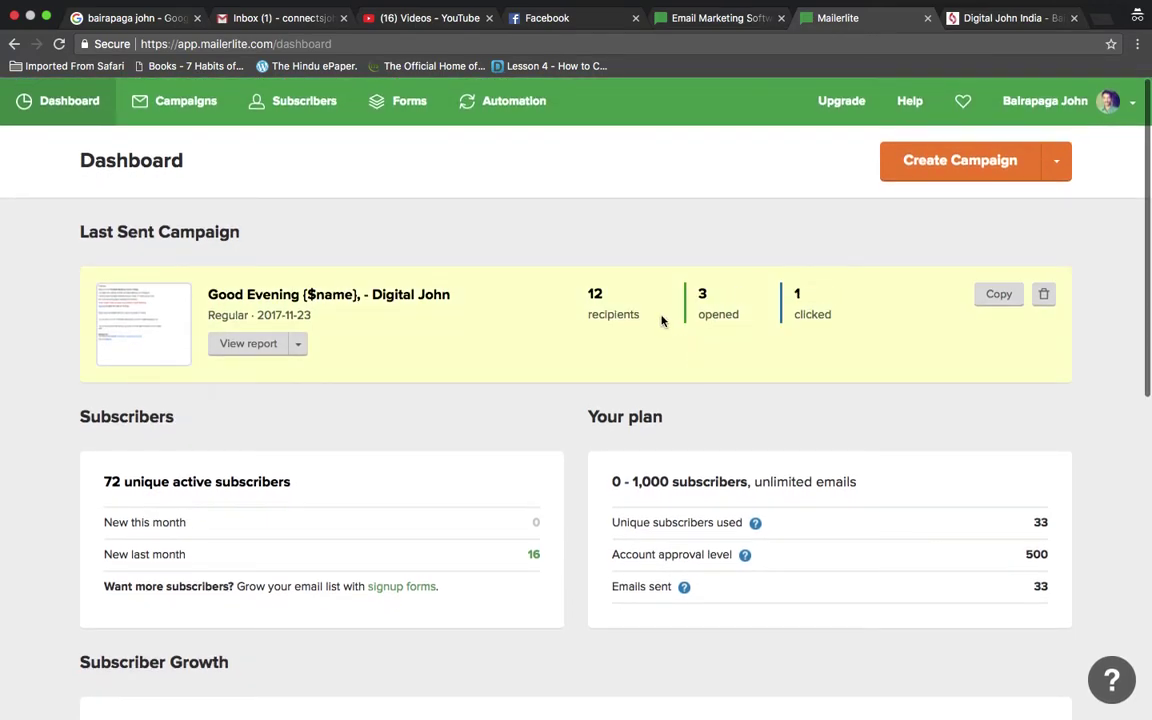
Step: Open the sent campaigns list and review the recipients, open rate and click rate of each campaign
left_click(198, 102)
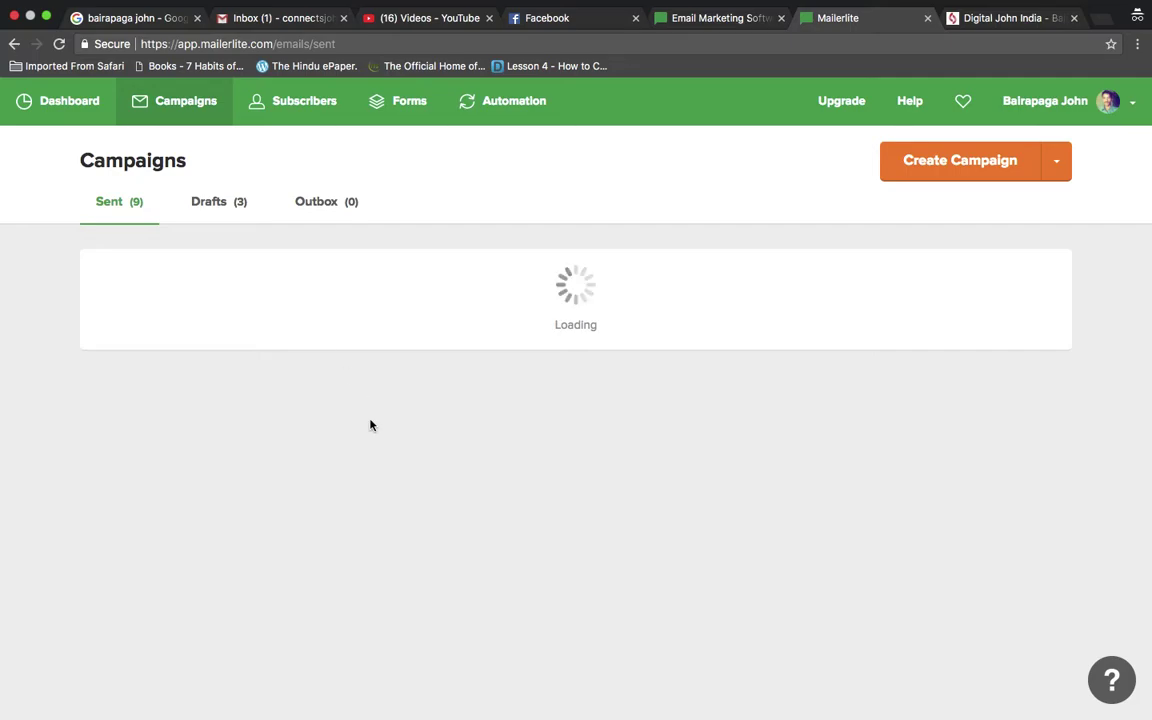
scroll(514, 476, "down", 3)
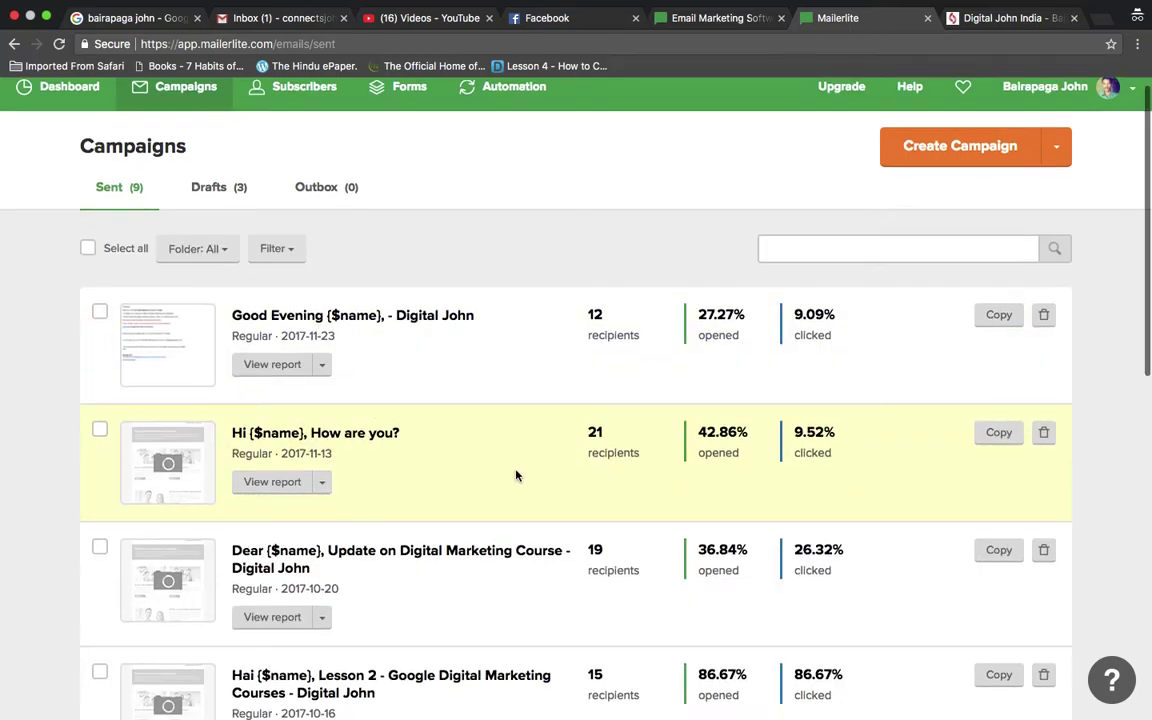
scroll(516, 476, "down", 6)
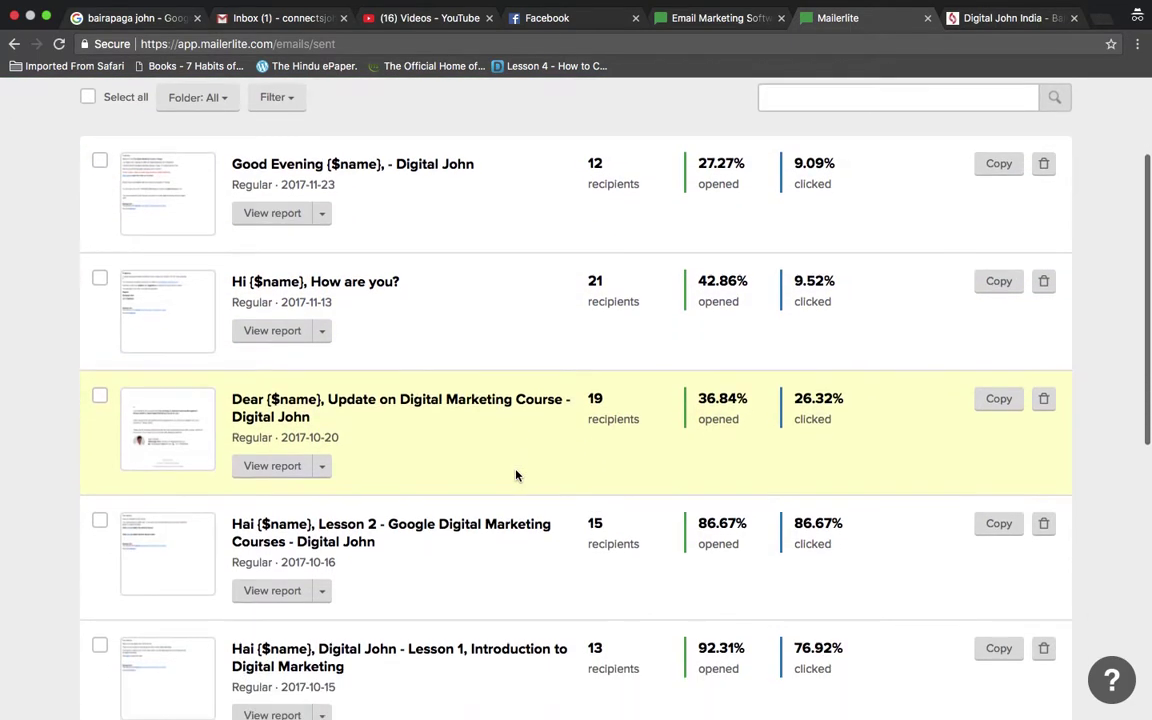
scroll(516, 476, "down", 7)
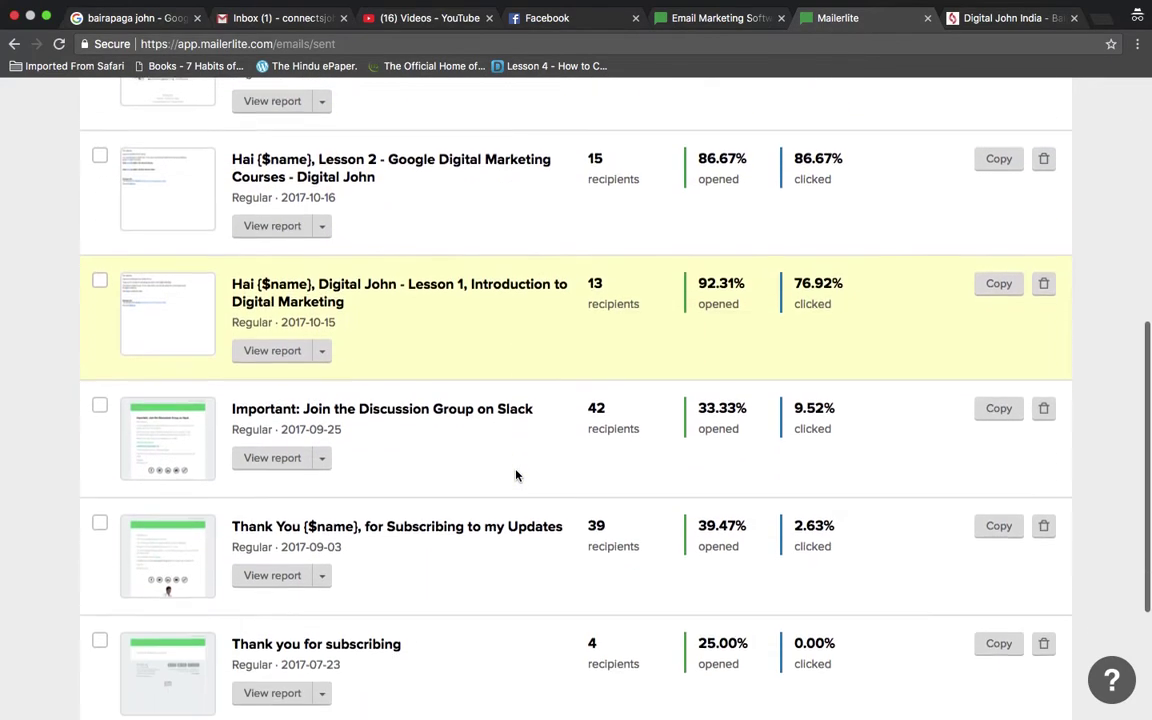
scroll(516, 476, "down", 4)
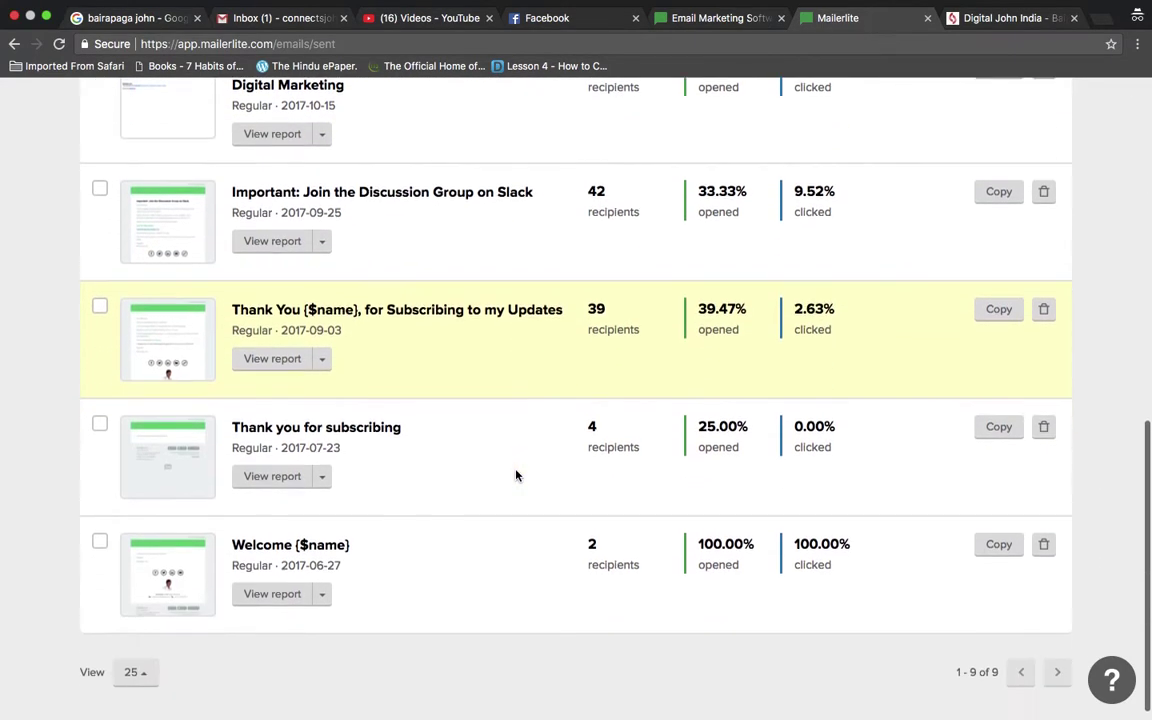
scroll(516, 476, "up", 5)
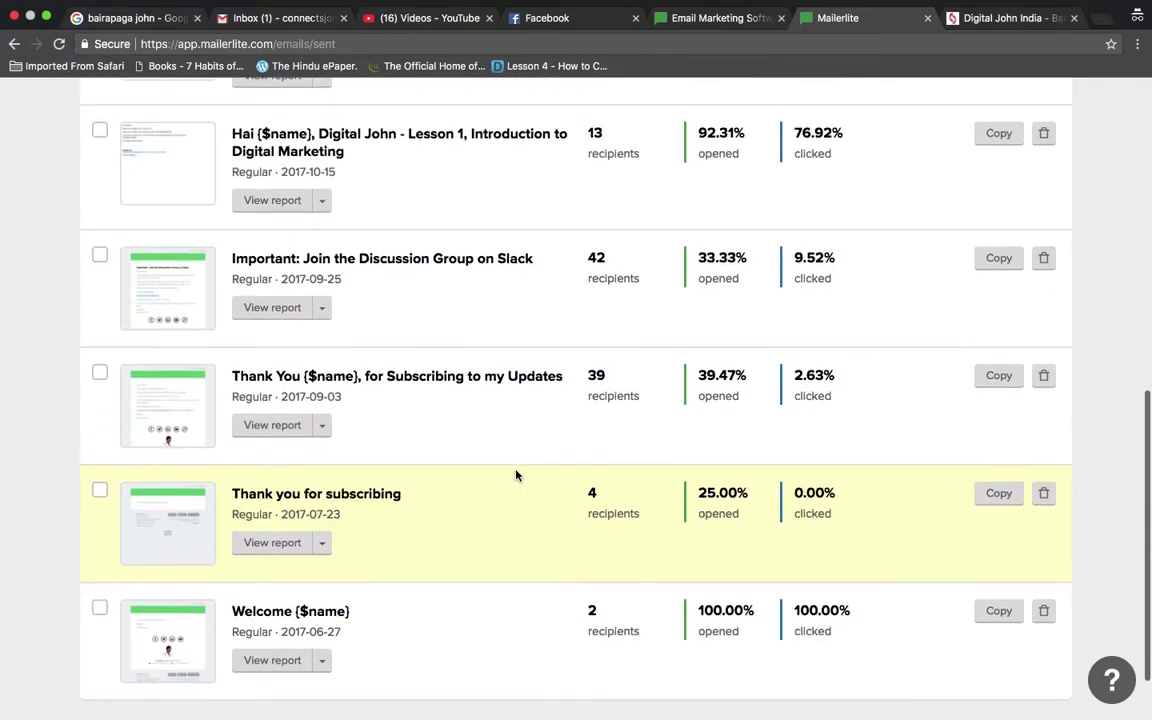
scroll(516, 476, "up", 11)
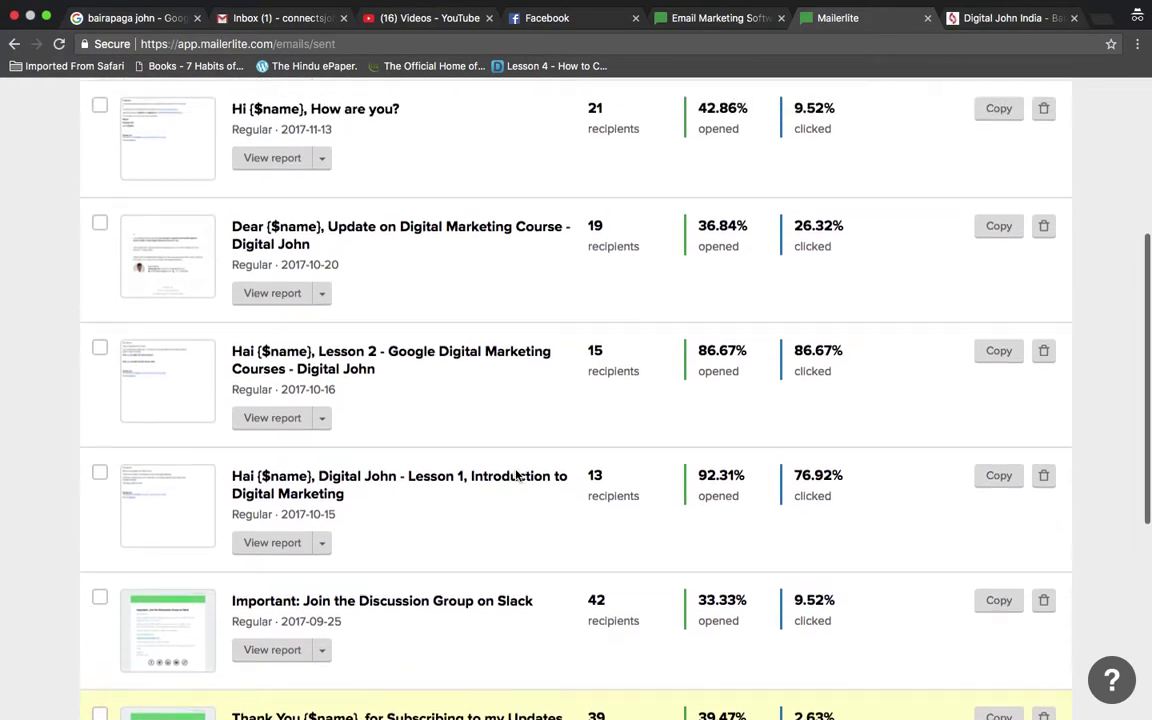
scroll(516, 476, "down", 5)
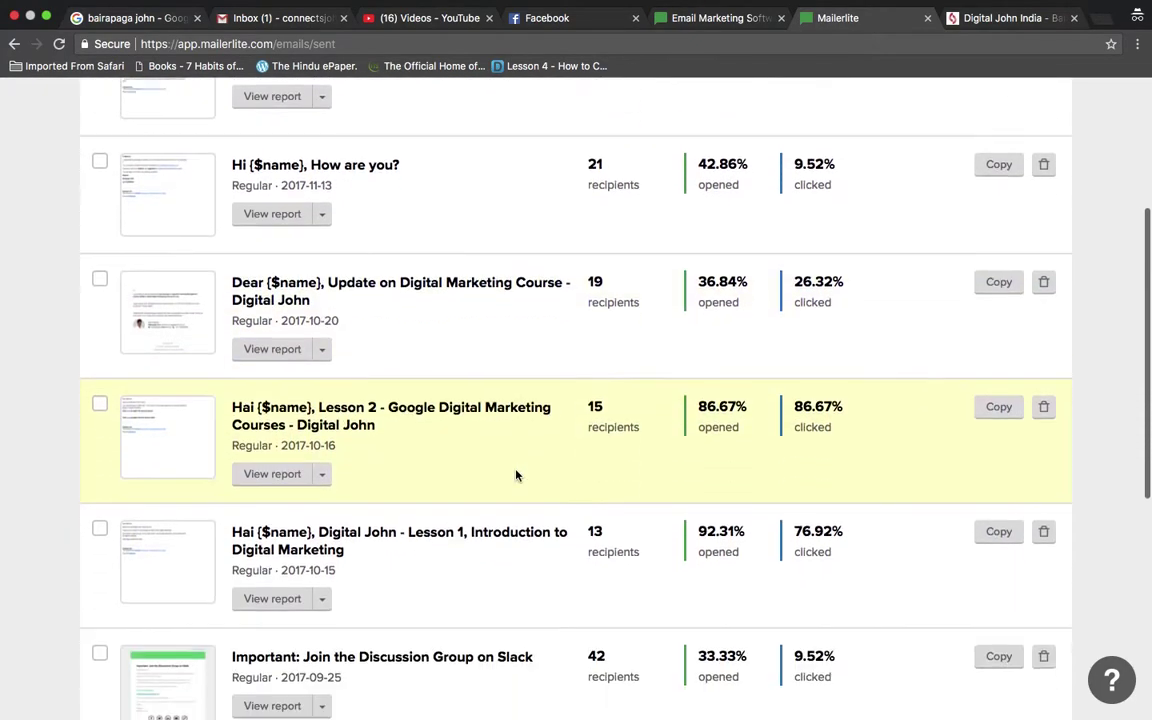
scroll(730, 411, "up", 5)
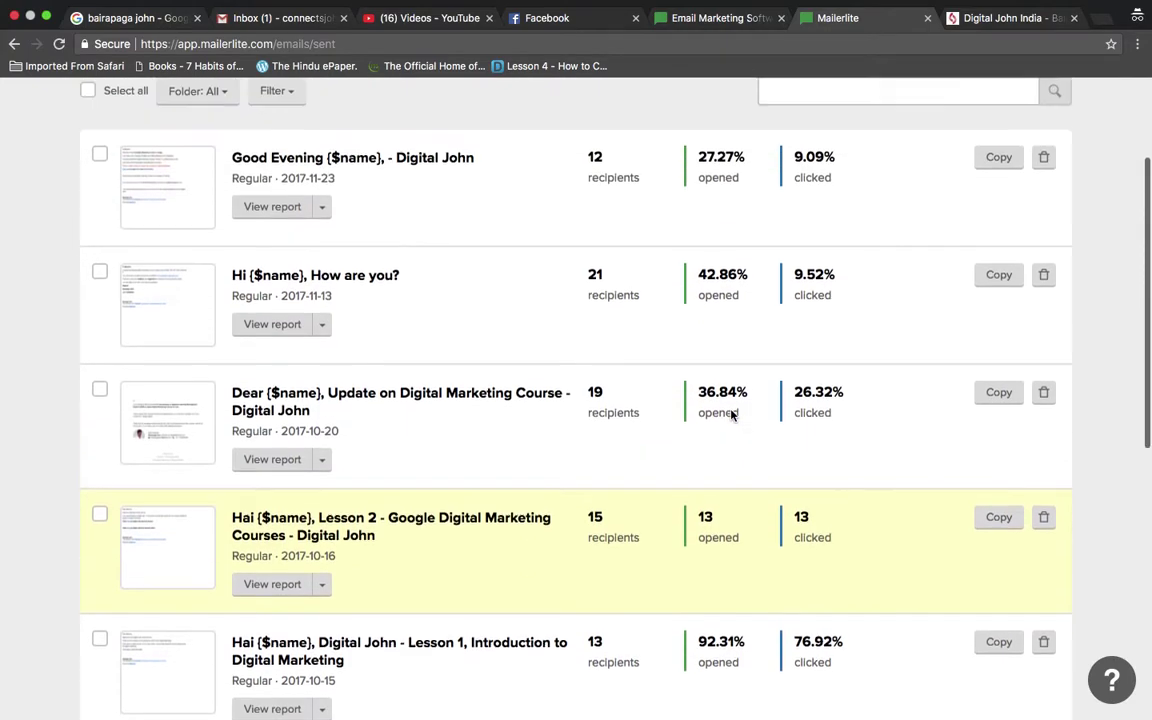
scroll(730, 411, "up", 1)
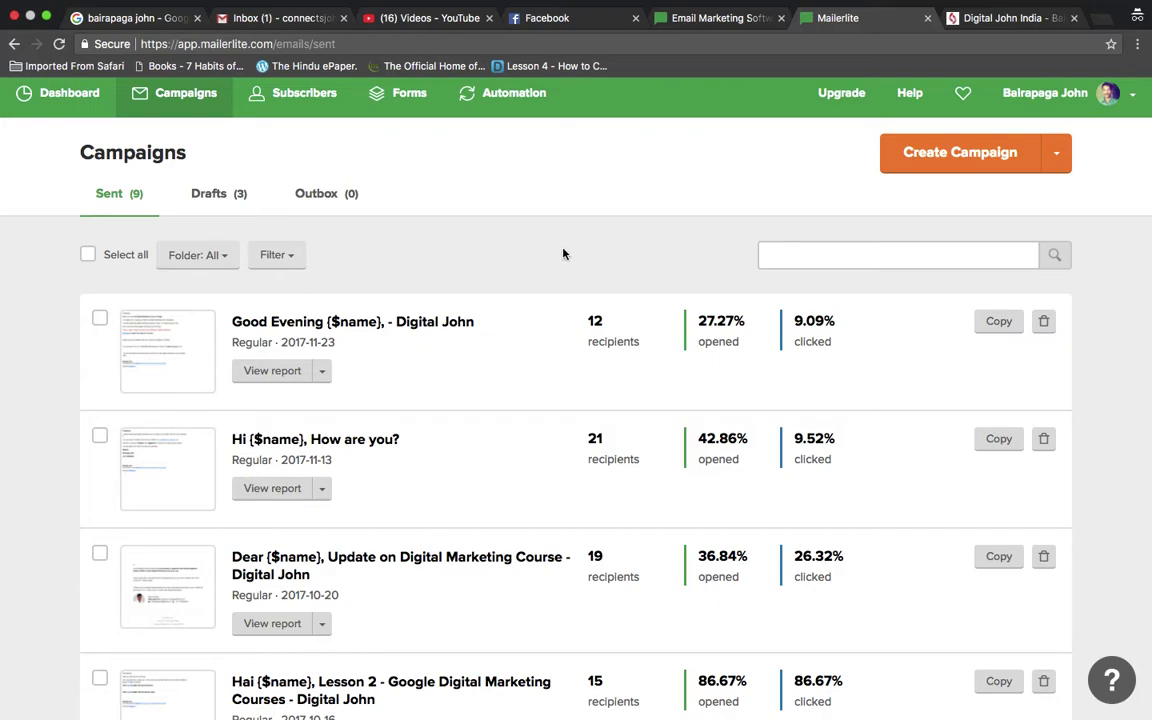
scroll(1133, 296, "down", 2)
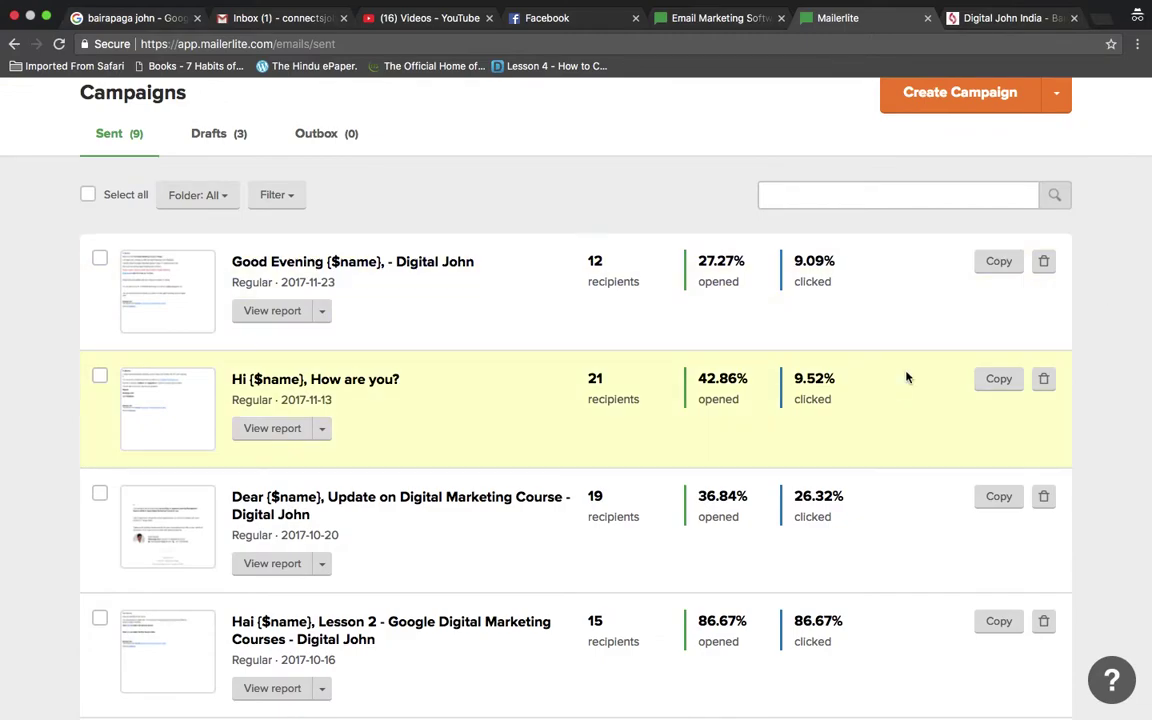
scroll(805, 485, "down", 2)
scroll(805, 485, "up", 2)
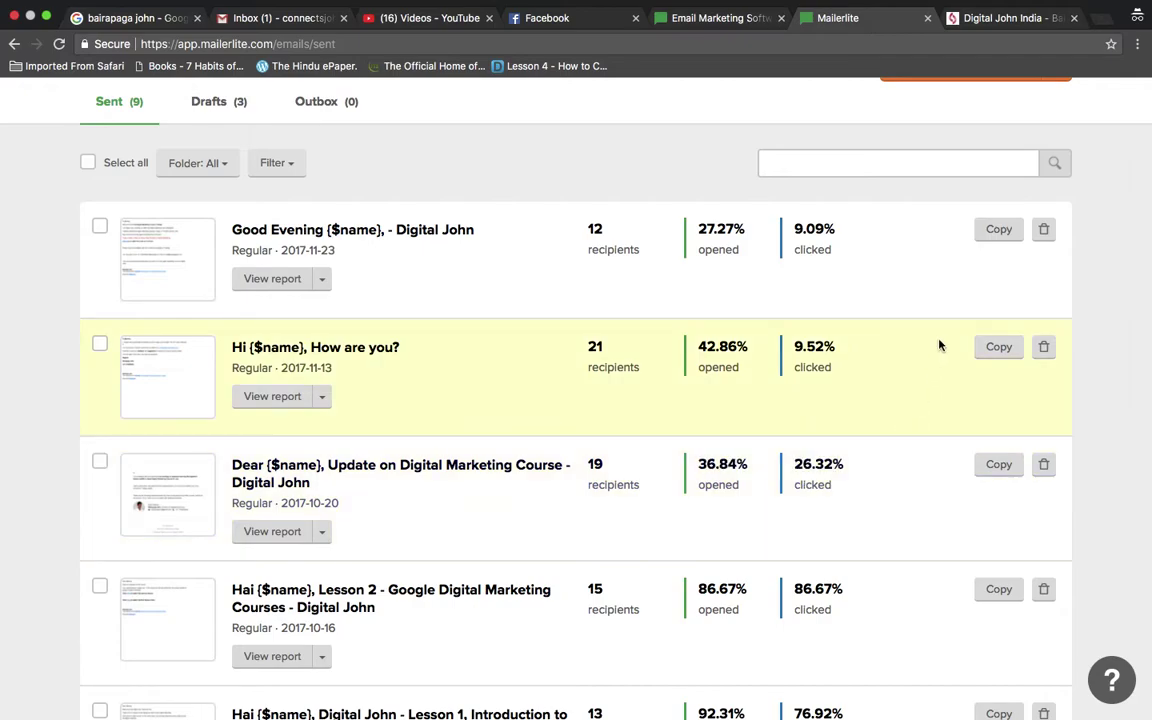
scroll(940, 345, "up", 3)
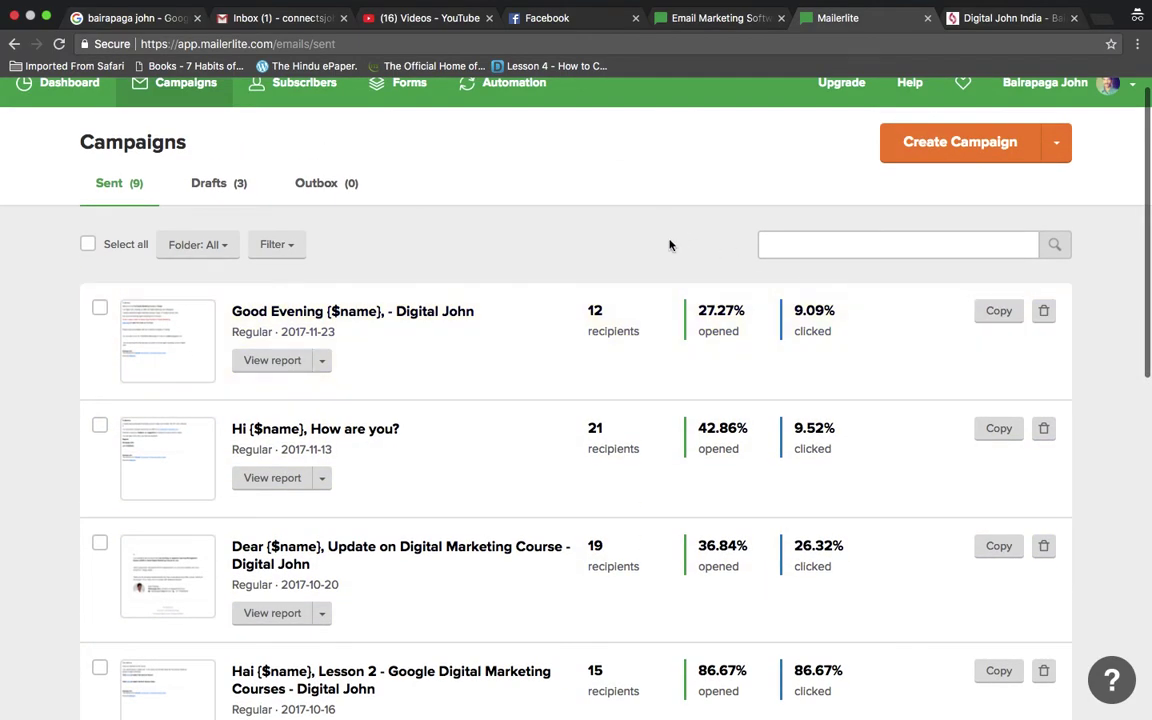
scroll(670, 245, "up", 1)
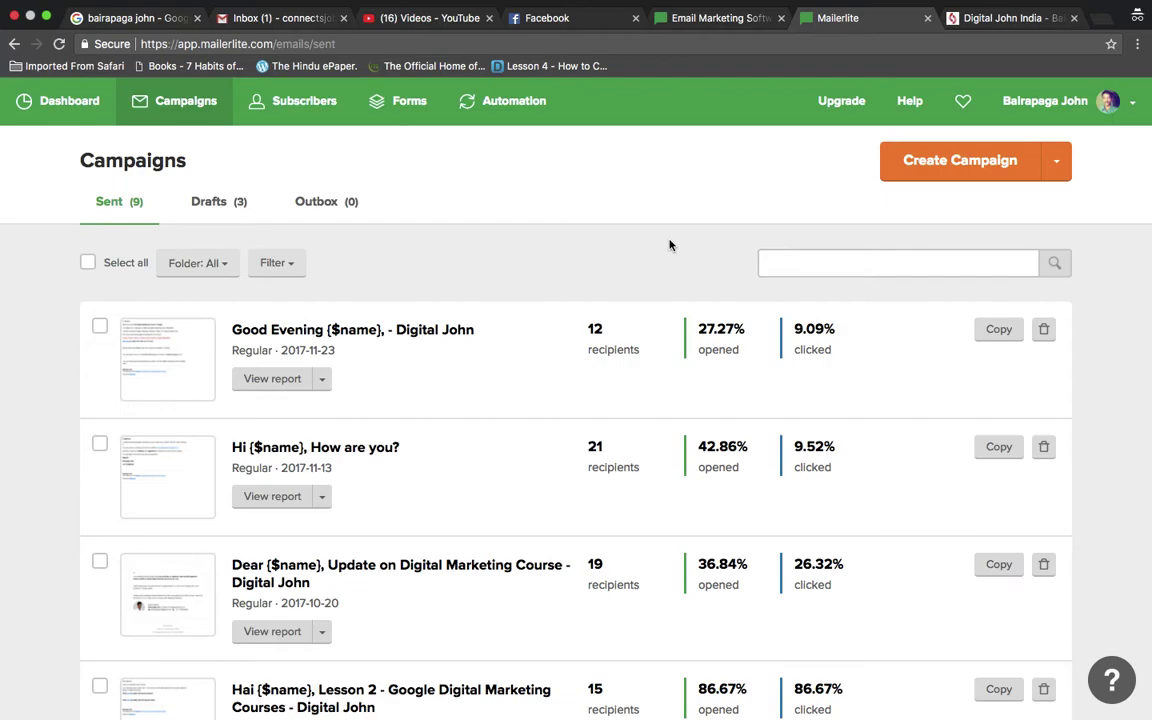
scroll(670, 245, "down", 1)
scroll(670, 245, "up", 1)
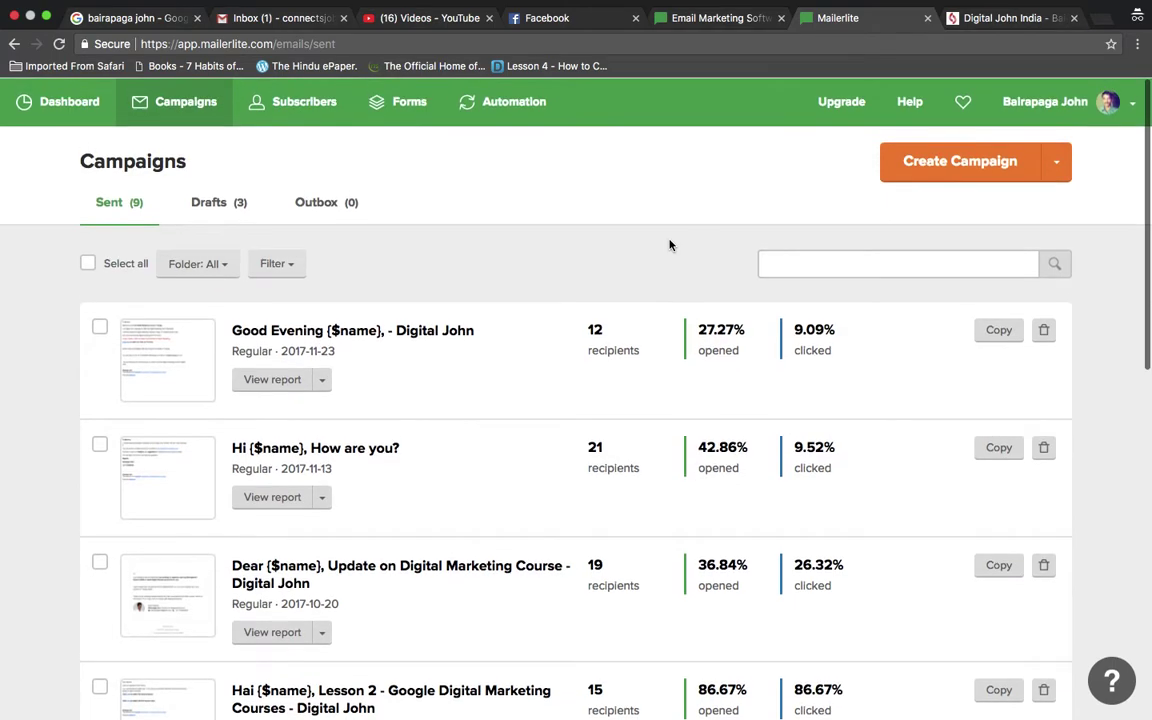
scroll(670, 245, "down", 1)
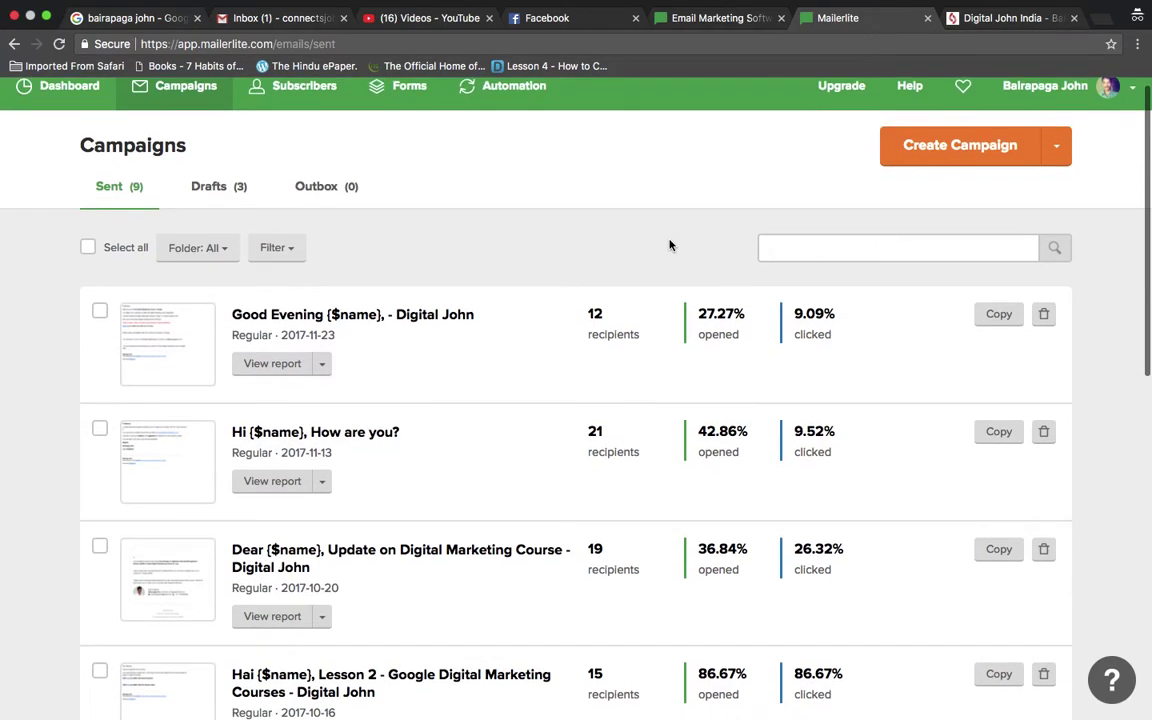
scroll(670, 245, "up", 1)
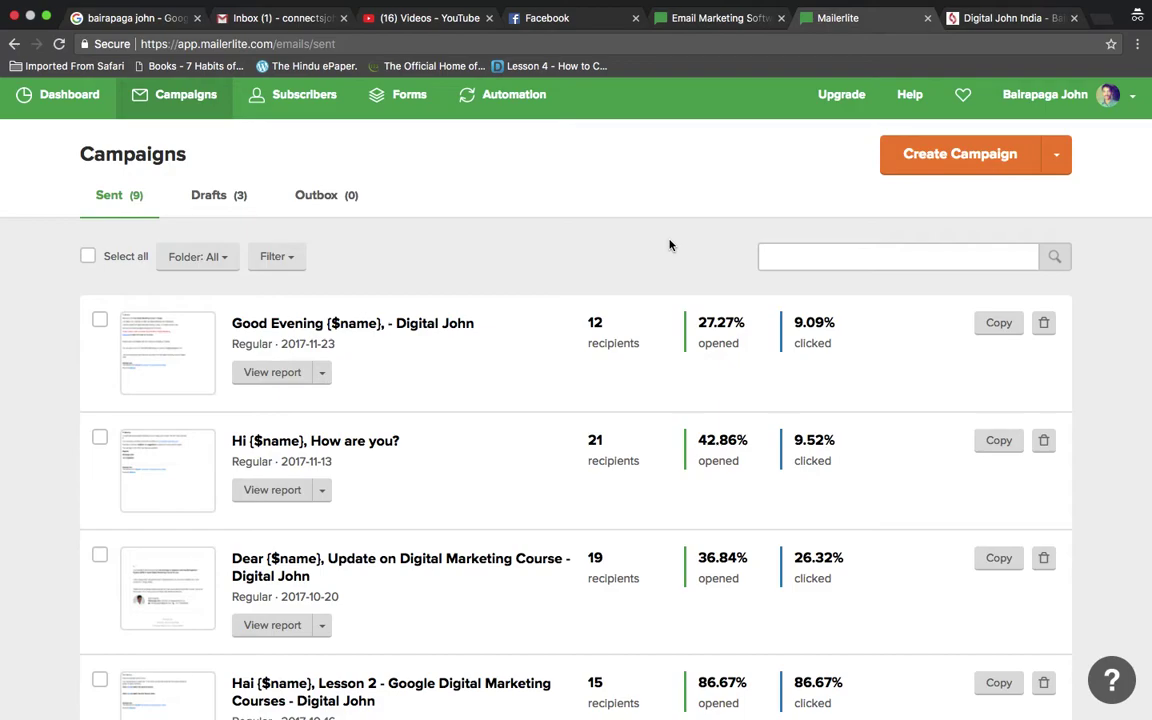
scroll(670, 245, "down", 2)
scroll(670, 245, "up", 2)
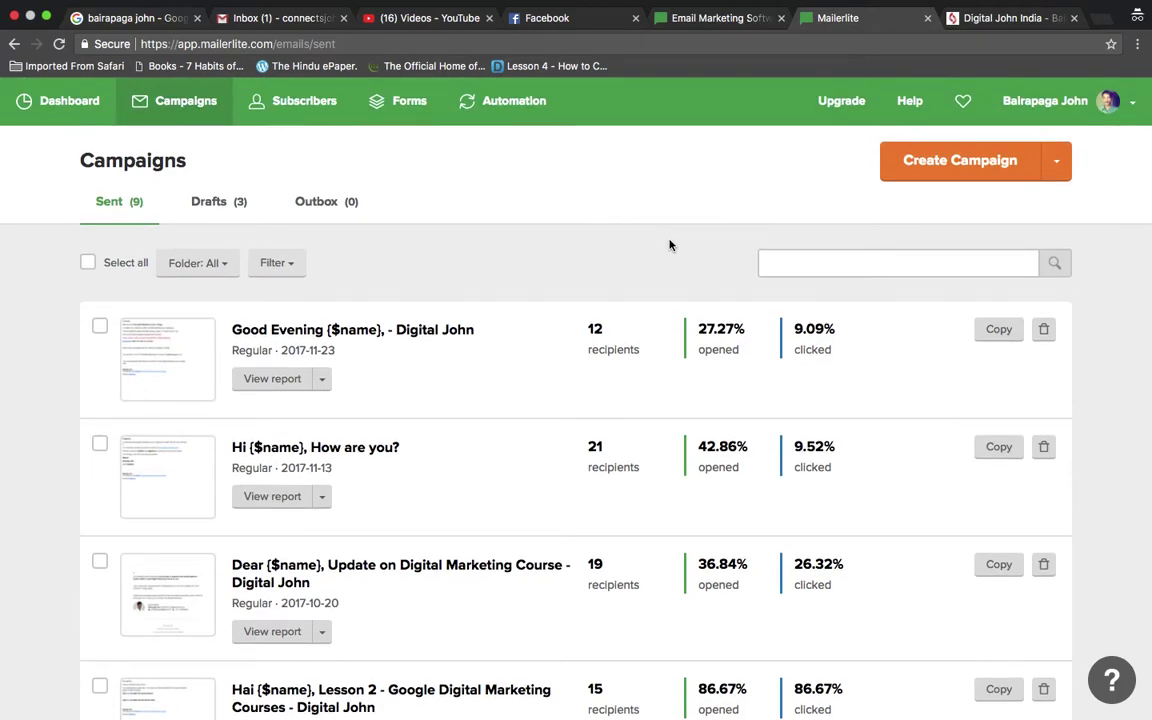
scroll(670, 245, "up", 1)
scroll(670, 245, "down", 1)
scroll(670, 245, "up", 1)
Step: Open the subscriber groups and review the subscribers, open rate and click rate of each group
left_click(300, 101)
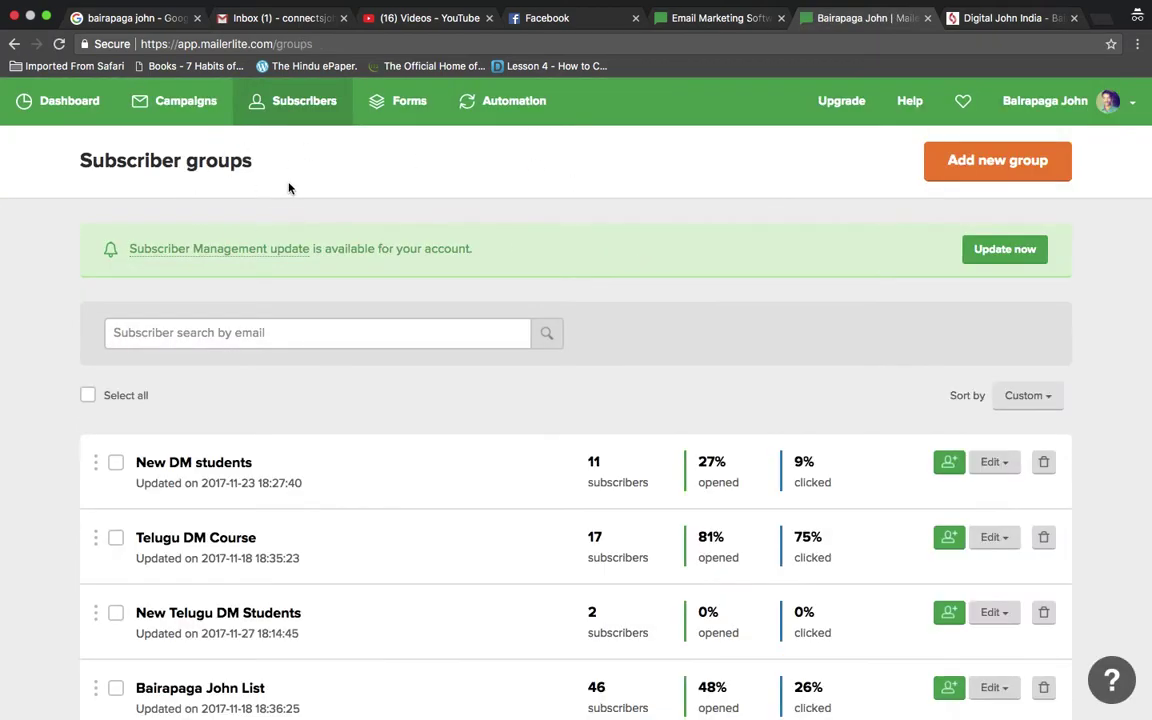
scroll(645, 185, "down", 2)
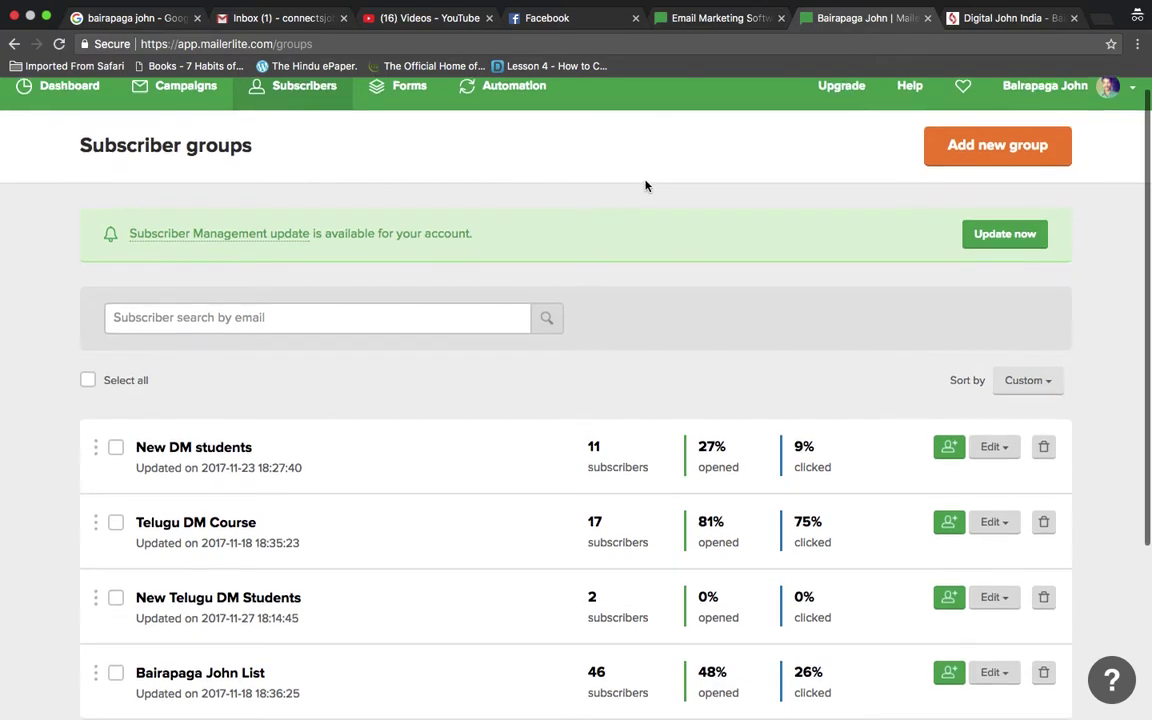
scroll(645, 185, "down", 1)
scroll(645, 185, "up", 1)
scroll(645, 186, "down", 3)
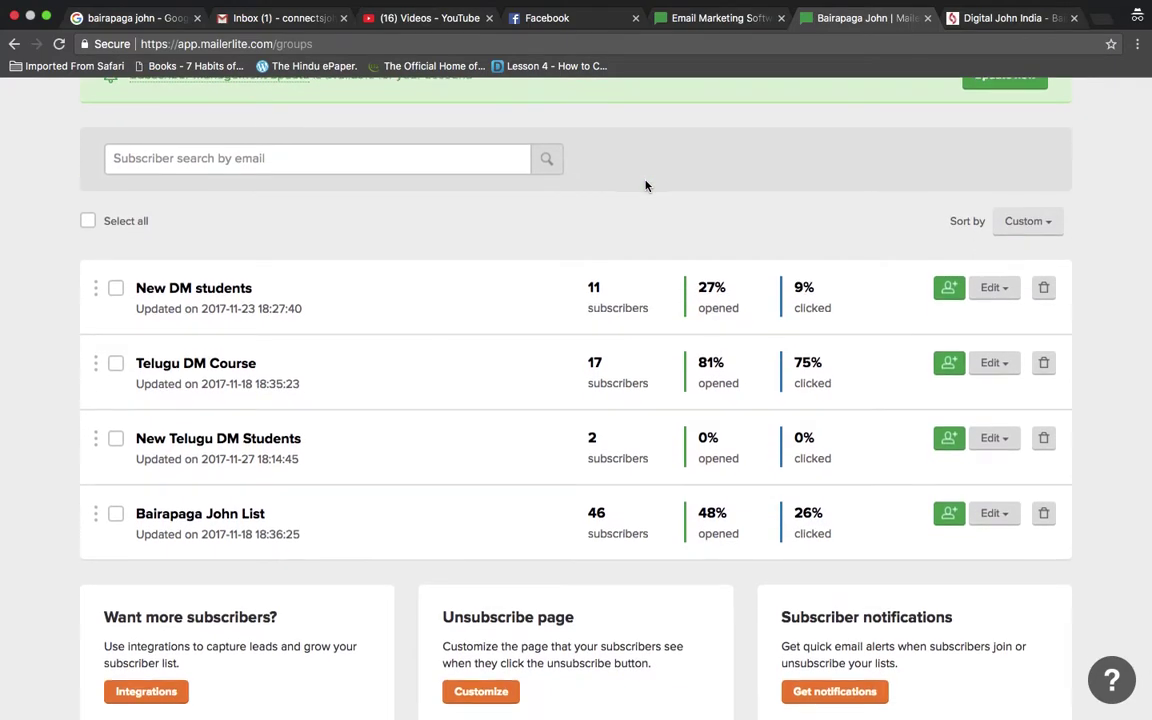
scroll(645, 183, "down", 1)
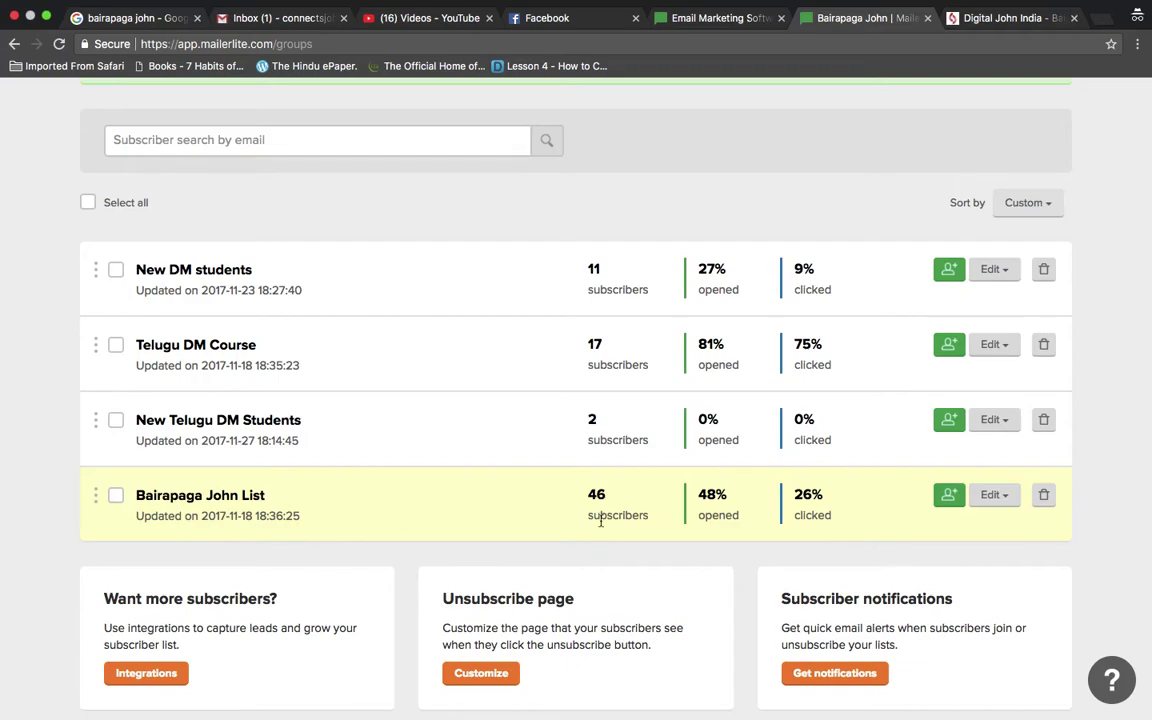
scroll(600, 490, "up", 1)
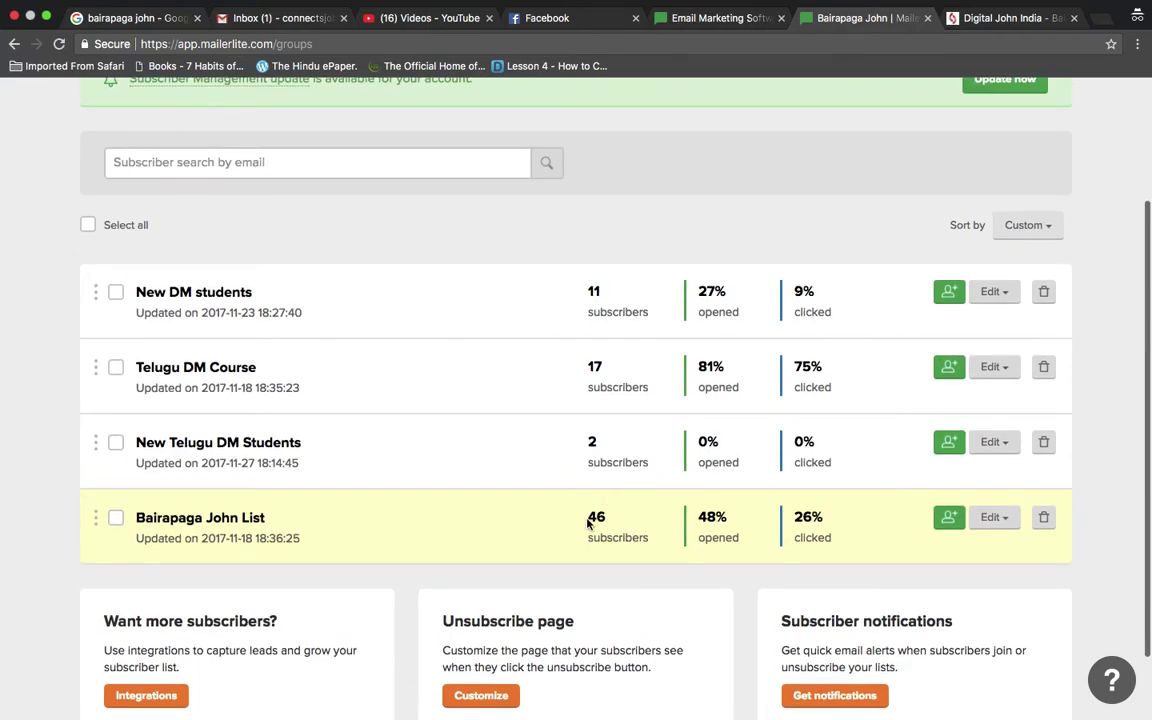
scroll(590, 516, "up", 2)
scroll(587, 523, "up", 2)
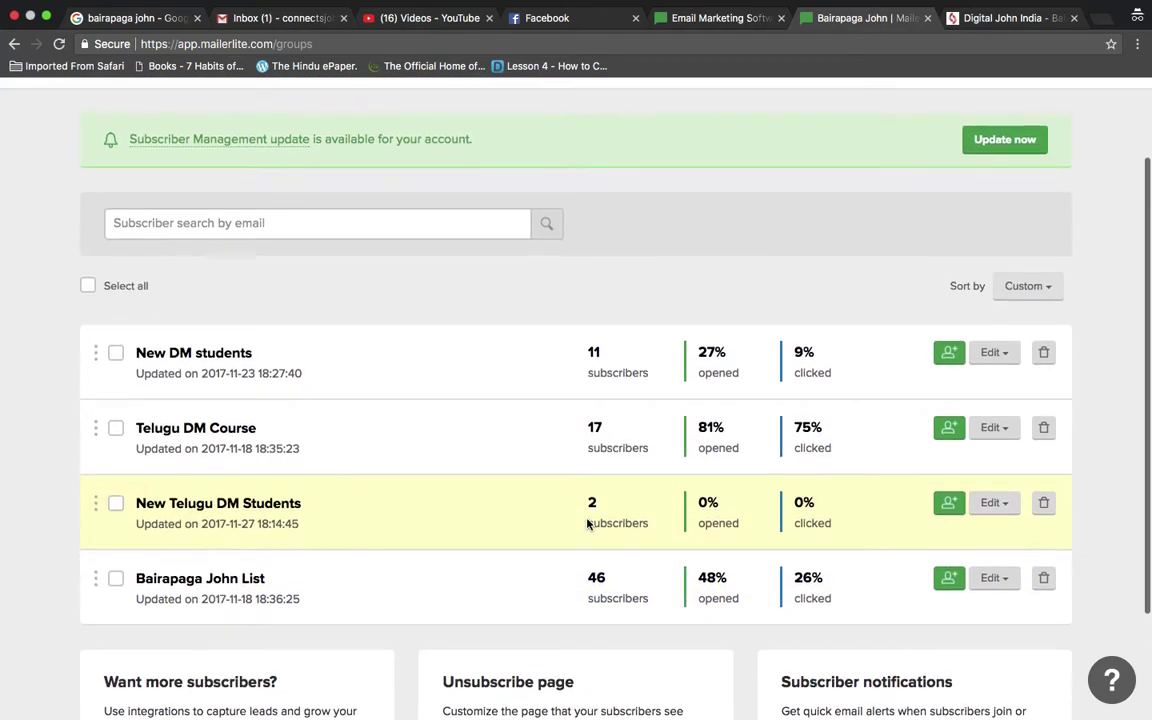
scroll(587, 524, "down", 3)
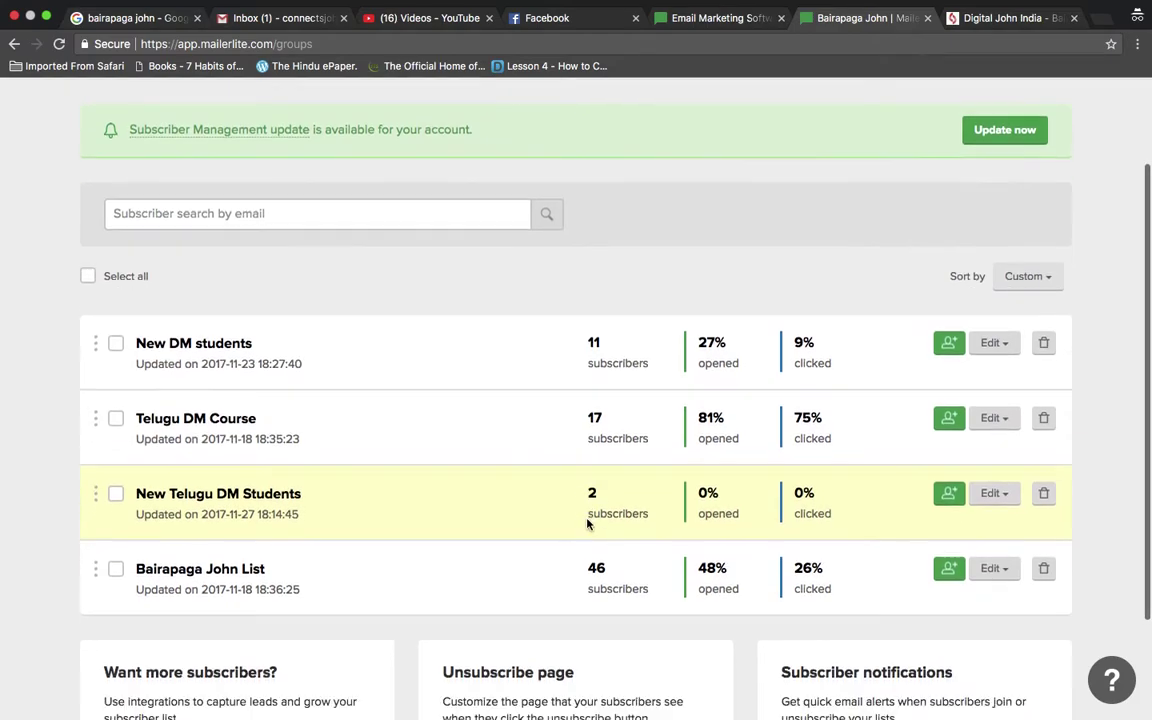
scroll(587, 524, "up", 2)
scroll(587, 524, "up", 3)
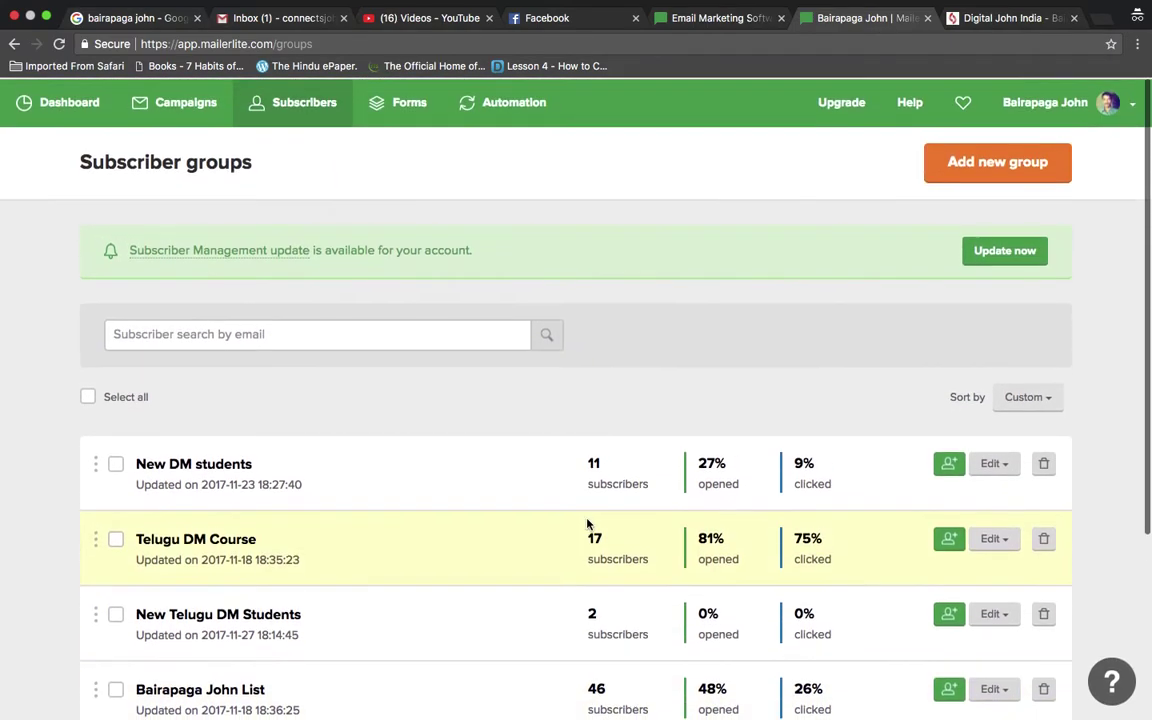
scroll(789, 306, "down", 5)
scroll(789, 308, "up", 1)
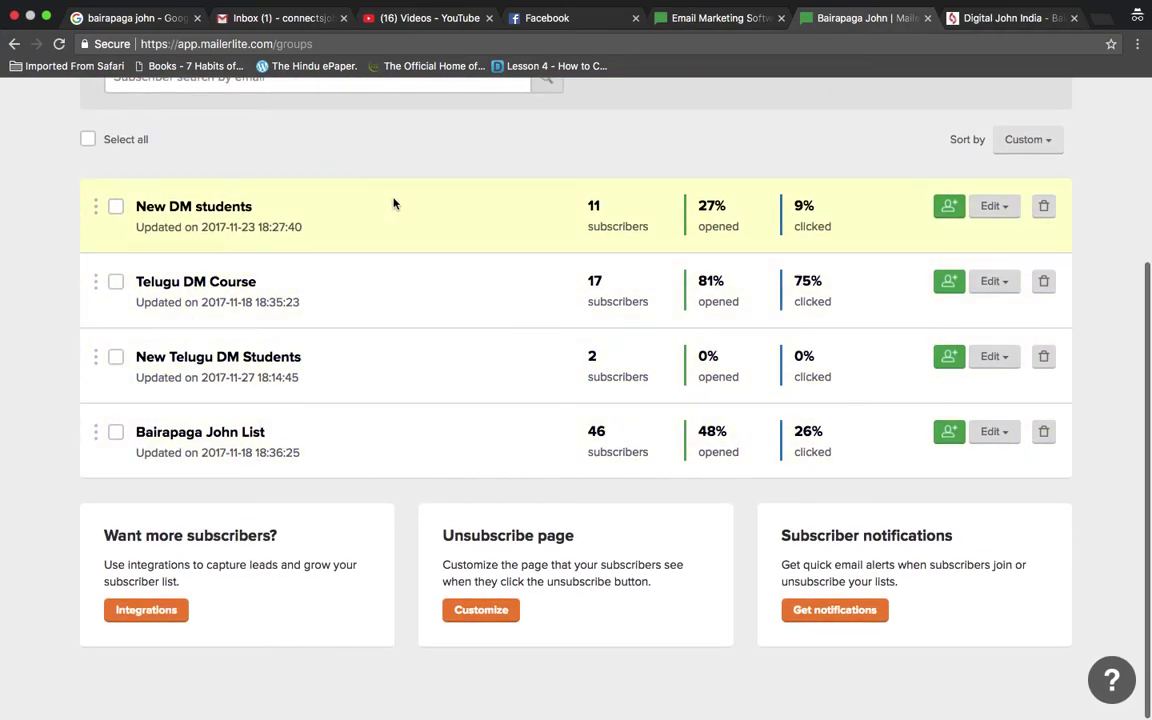
scroll(393, 204, "up", 3)
scroll(514, 239, "up", 3)
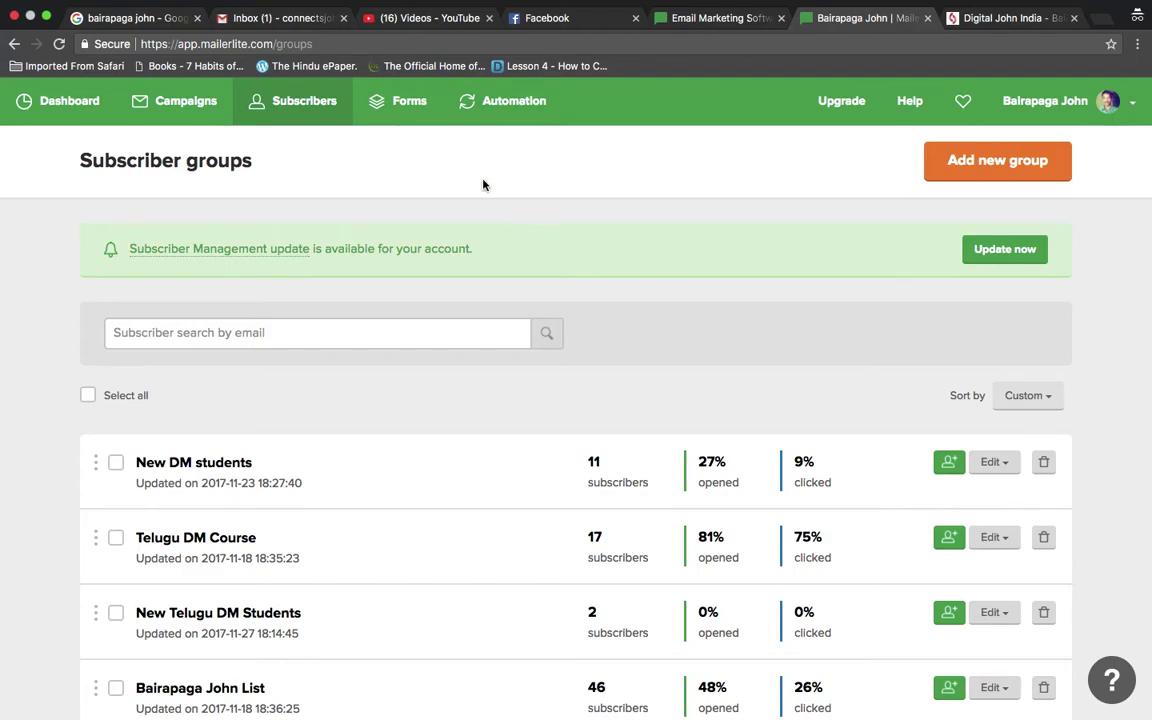
Step: Open the forms section and look at its landing pages and embedded forms
left_click(407, 101)
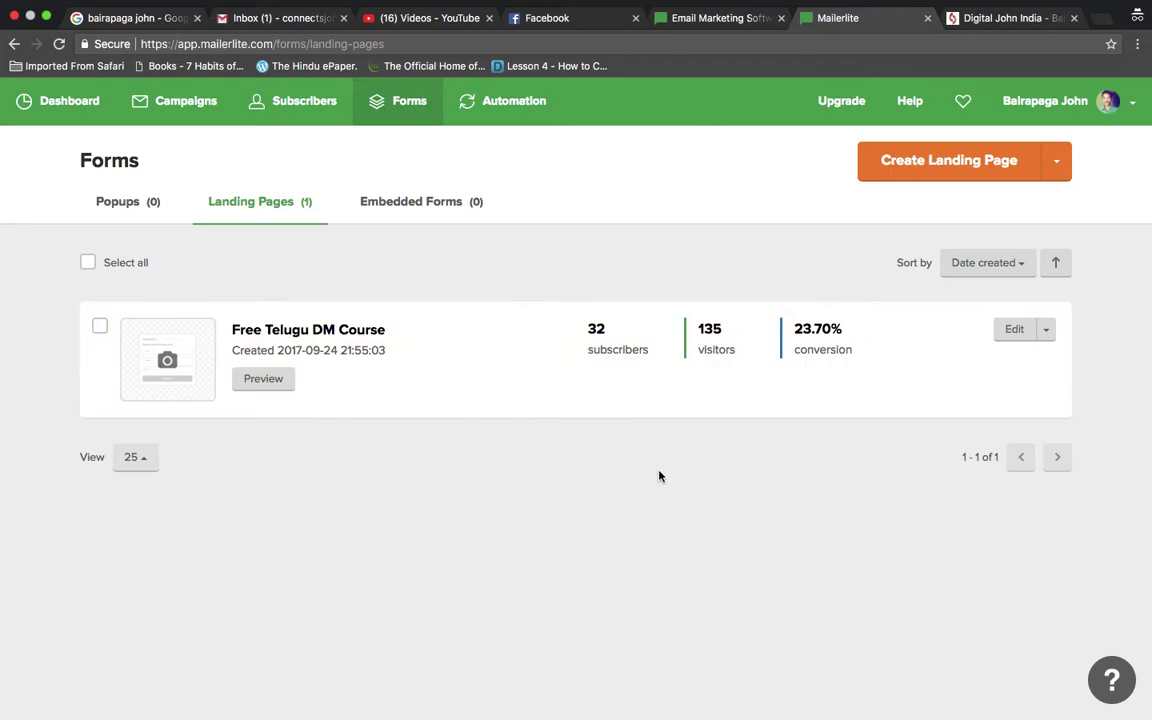
left_click(404, 203)
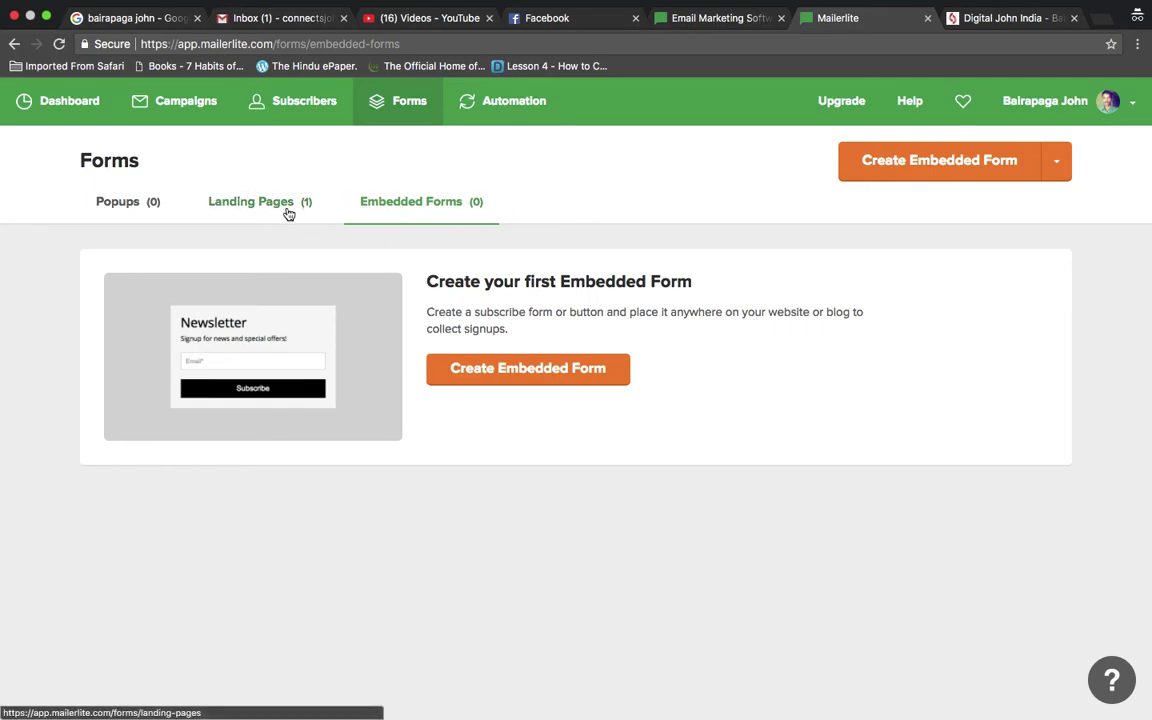
Step: Switch to the MailerLite website and open the Video Tutorials page from the footer's product links
left_click(712, 18)
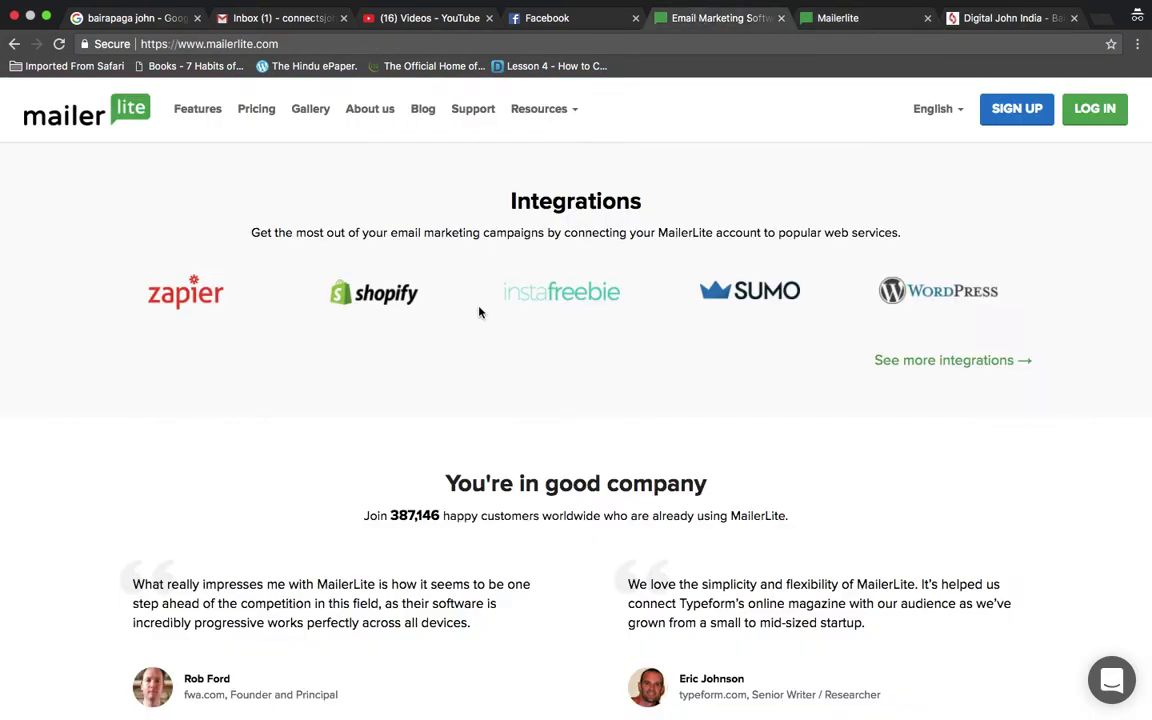
scroll(479, 312, "down", 10)
scroll(479, 312, "down", 10)
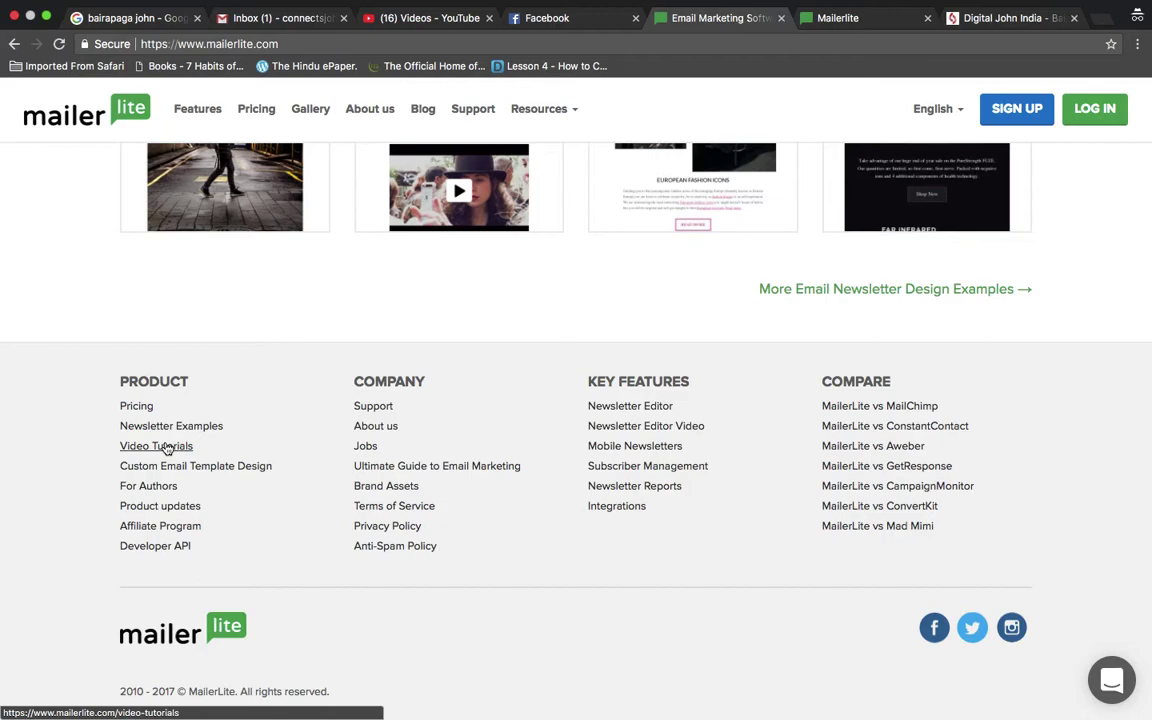
left_click(166, 447)
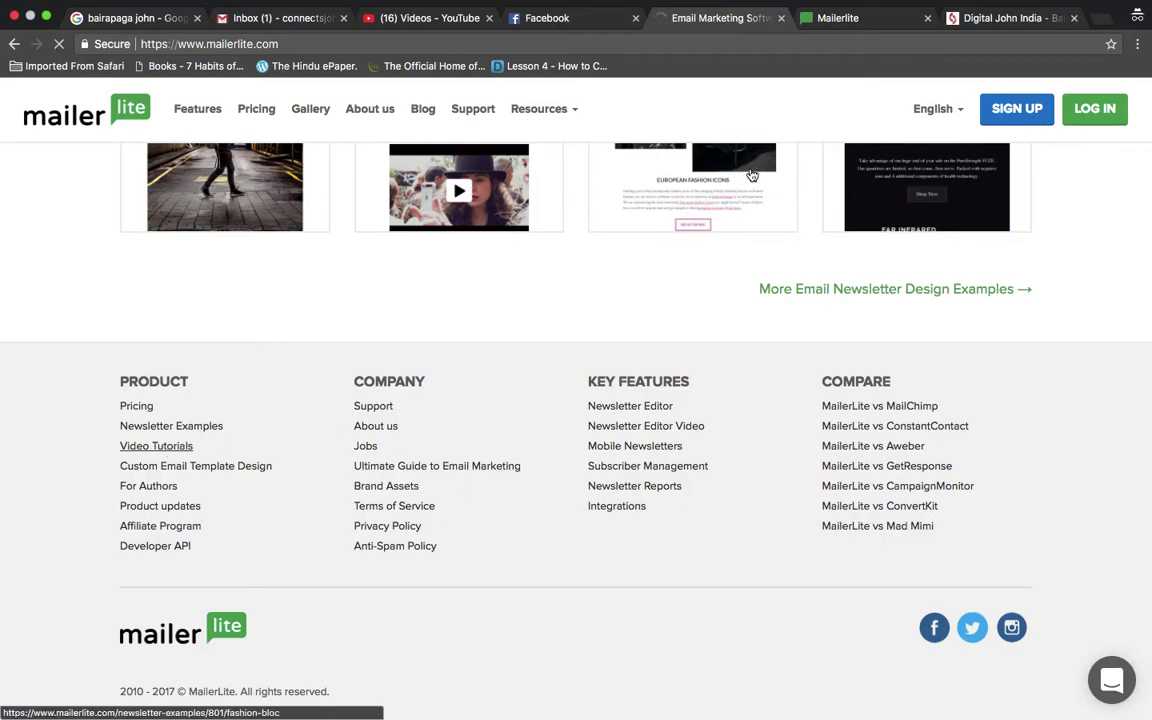
left_click(857, 20)
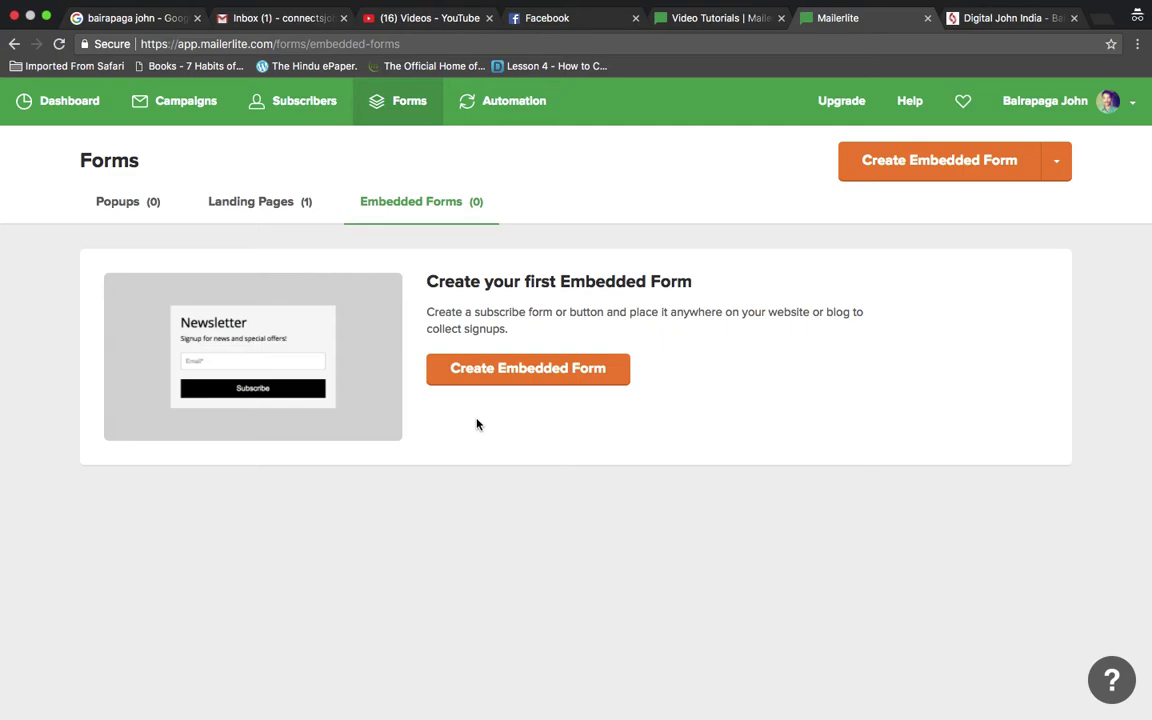
left_click(694, 20)
Step: Look through the video tutorial topics, from account setup, subscribers and forms to campaigns, reports, automation, integrations, tips and updates
scroll(625, 275, "down", 2)
scroll(625, 275, "down", 3)
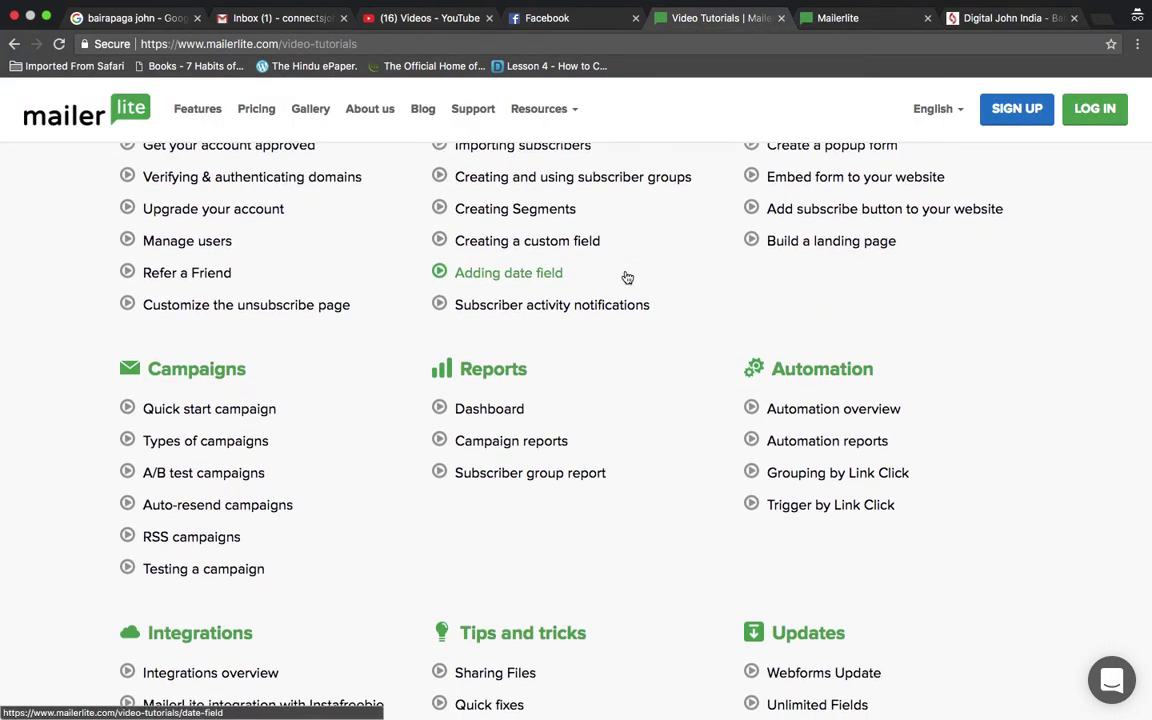
scroll(627, 277, "down", 8)
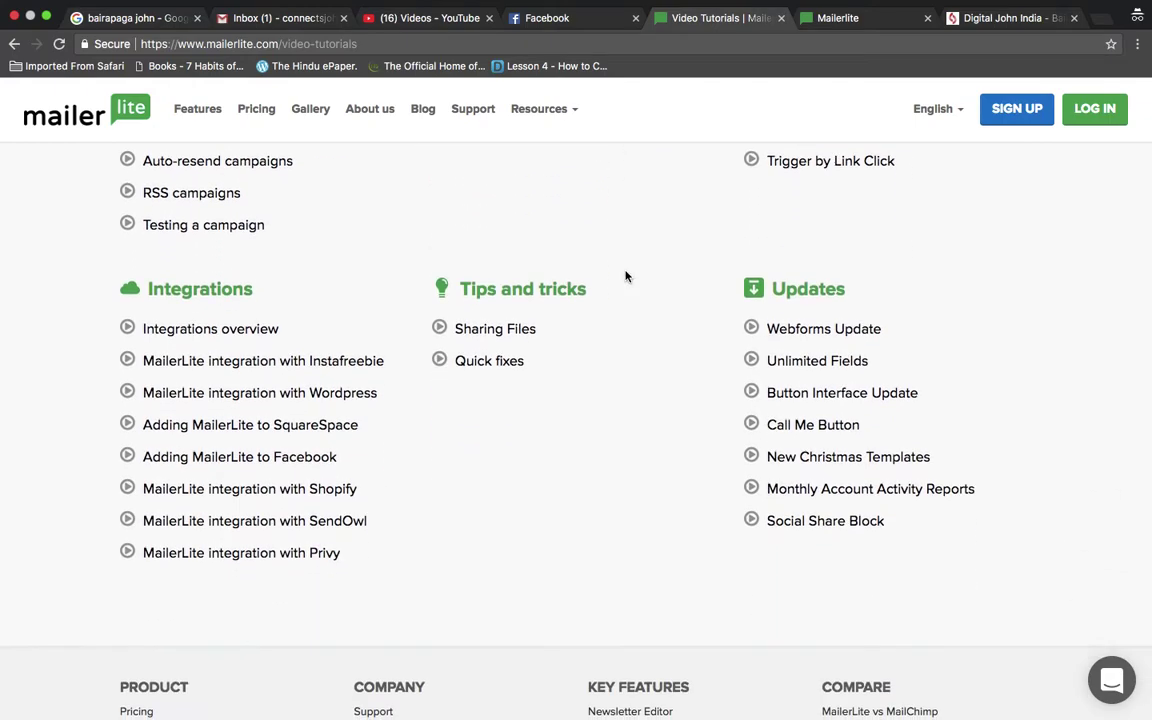
scroll(625, 276, "up", 15)
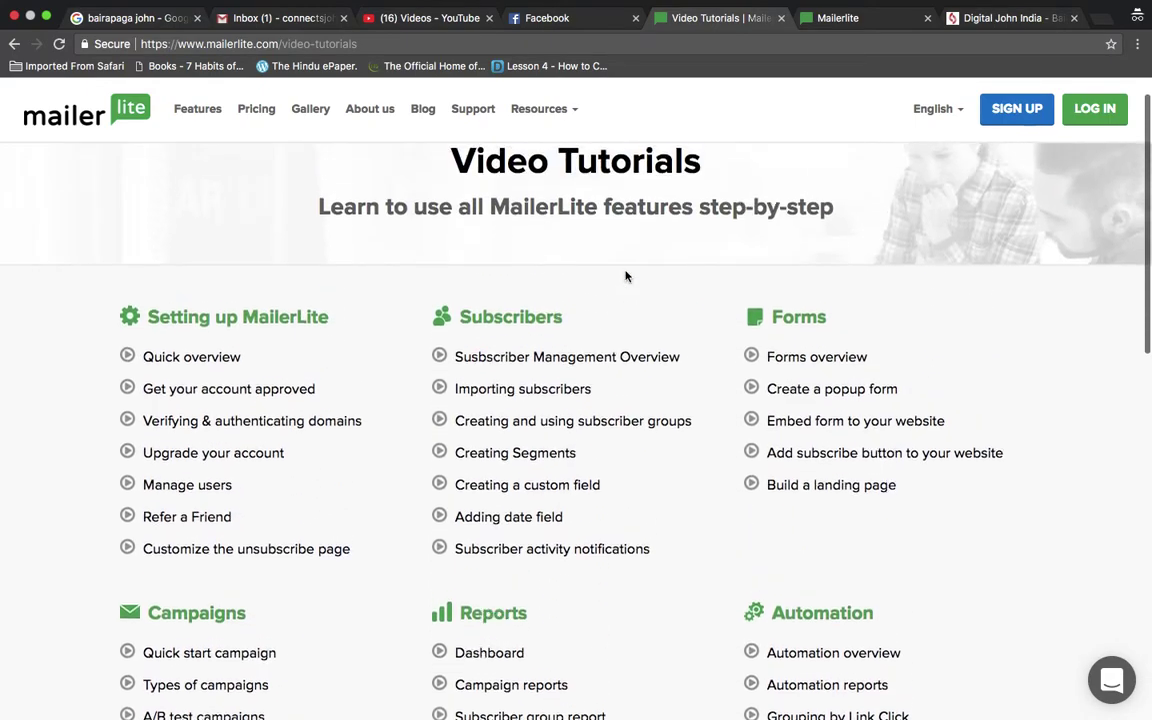
scroll(632, 231, "down", 7)
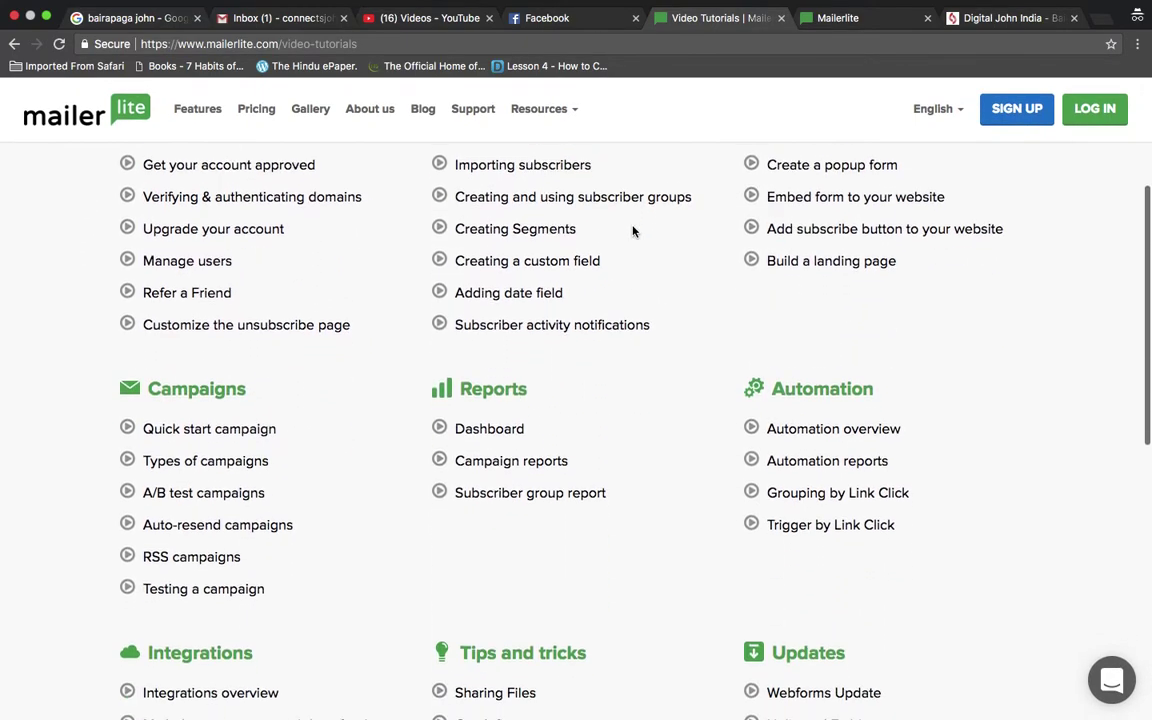
scroll(634, 232, "up", 7)
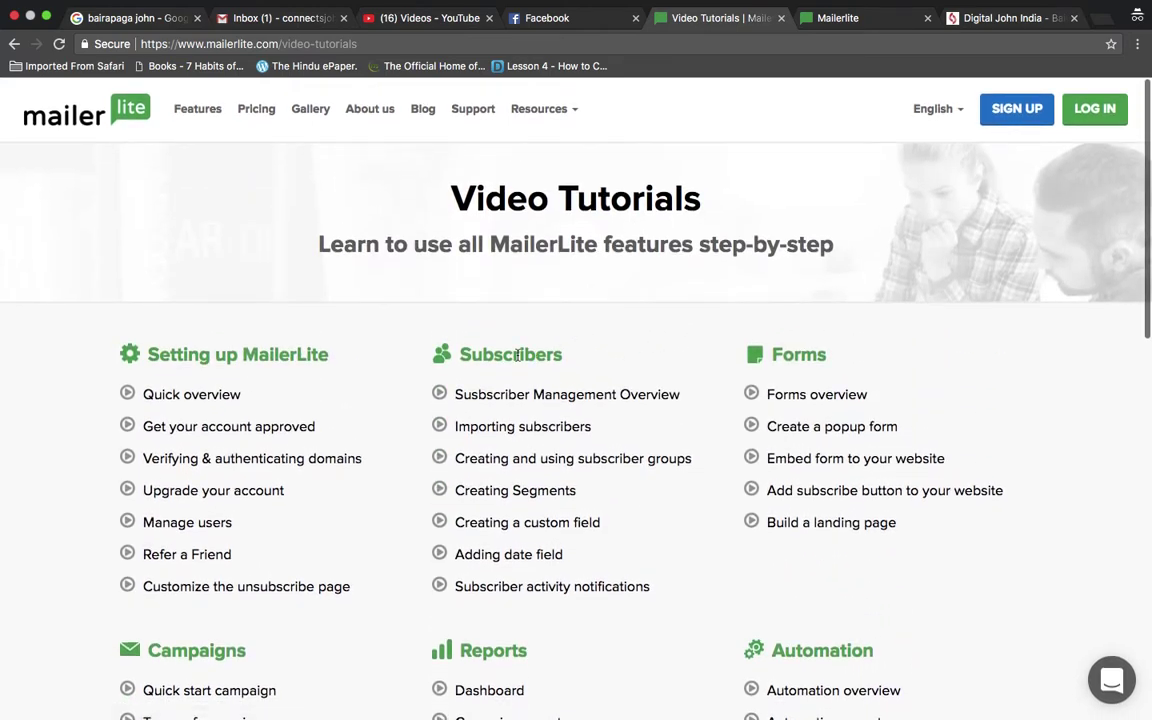
scroll(517, 355, "down", 12)
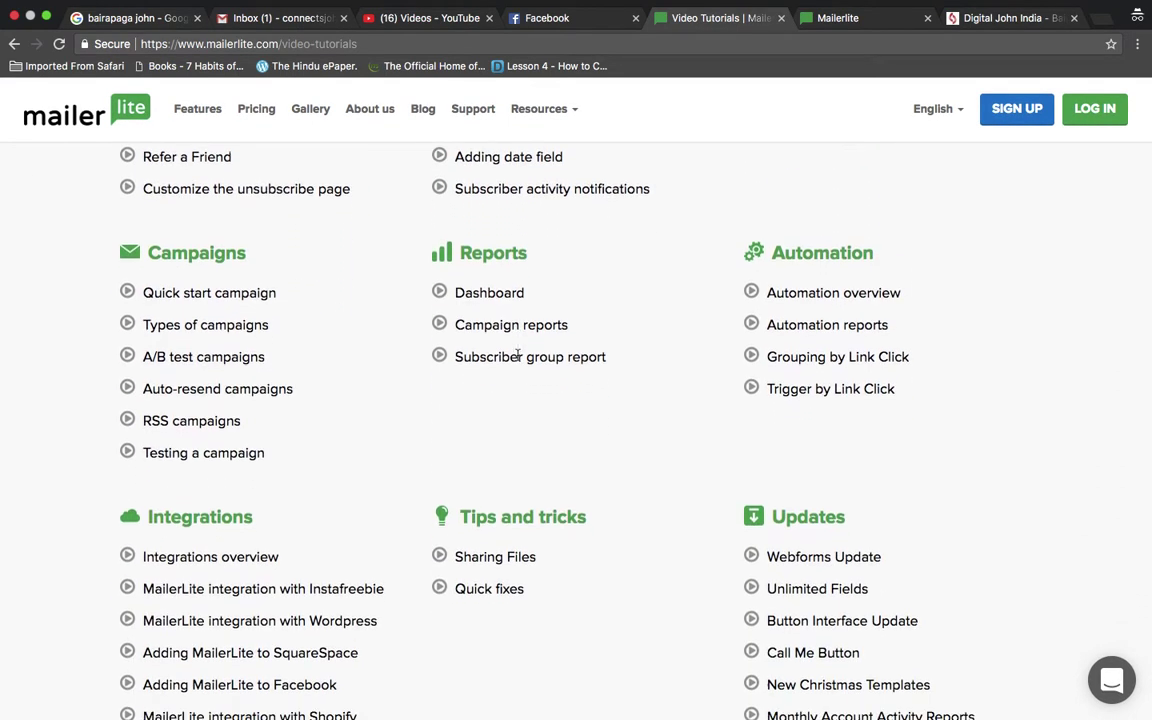
scroll(517, 355, "down", 4)
scroll(517, 355, "up", 16)
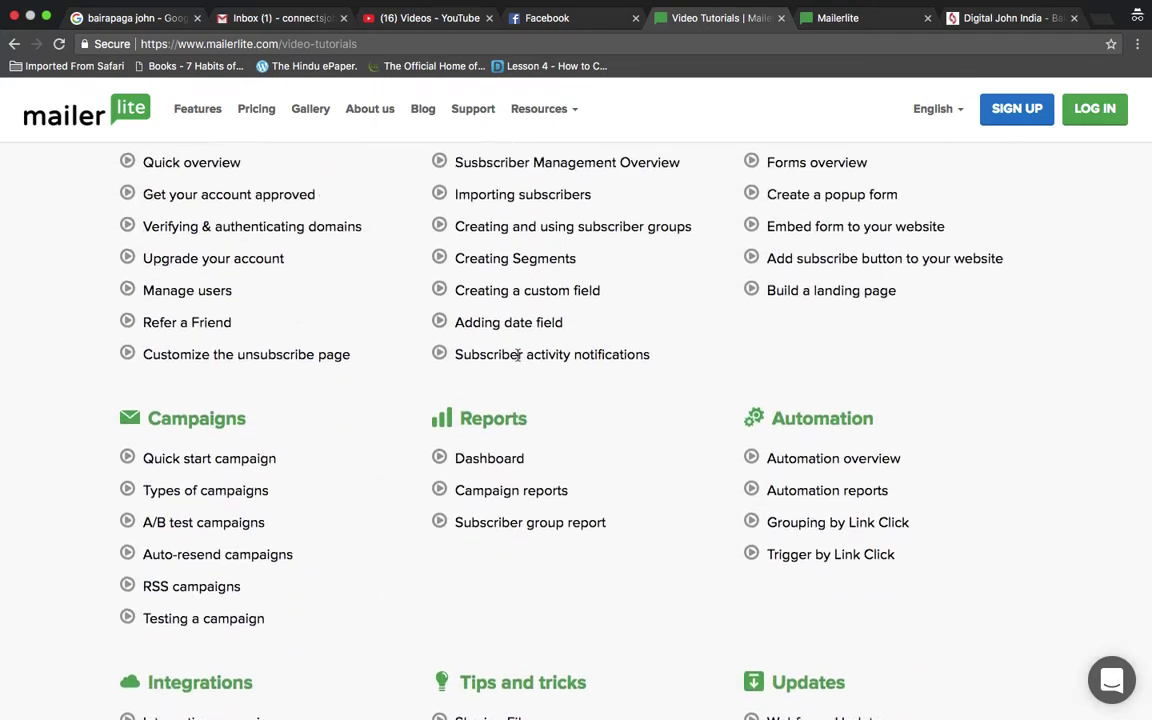
scroll(517, 355, "down", 20)
scroll(517, 355, "up", 9)
scroll(517, 355, "up", 12)
scroll(517, 355, "down", 10)
scroll(517, 355, "down", 2)
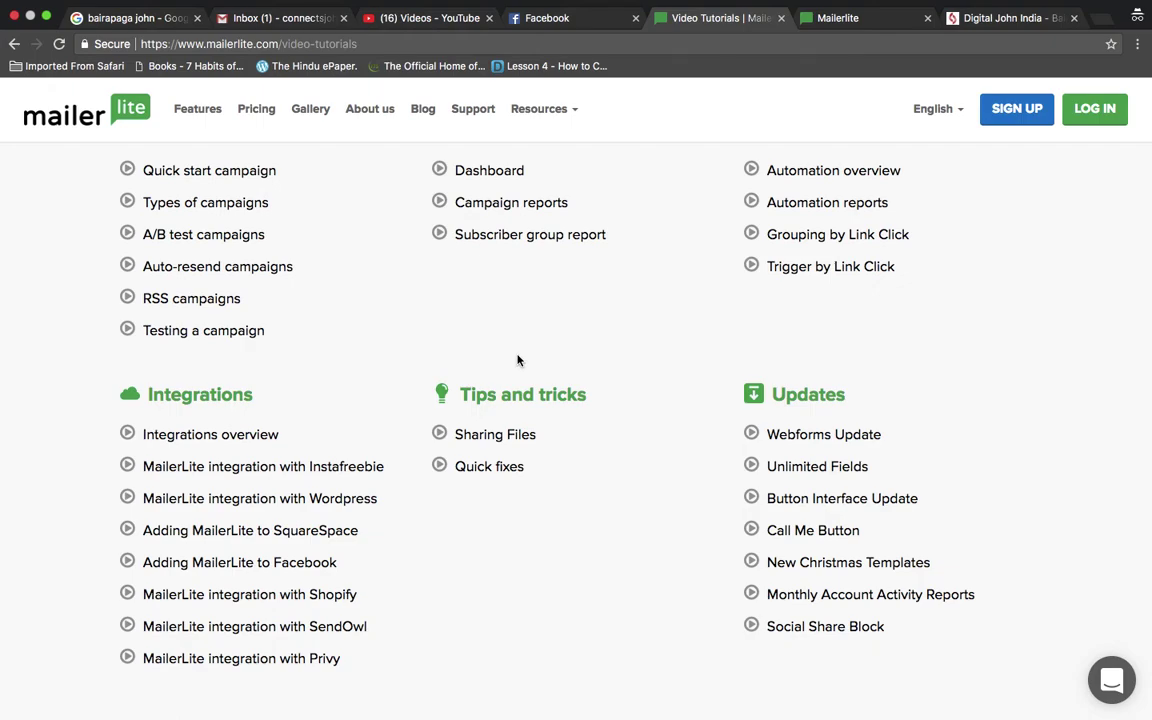
scroll(517, 360, "down", 3)
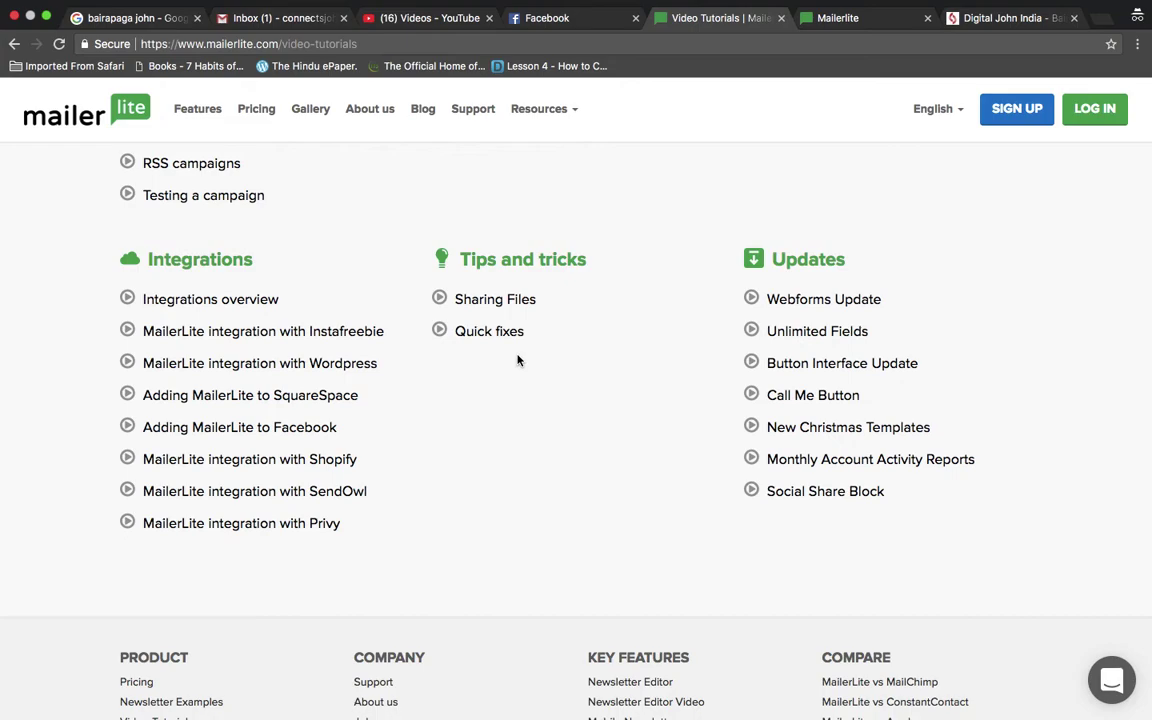
Step: Switch to the account's forms, preview the Free Telugu DM Course landing page and examine its signup form, description and video
left_click(866, 24)
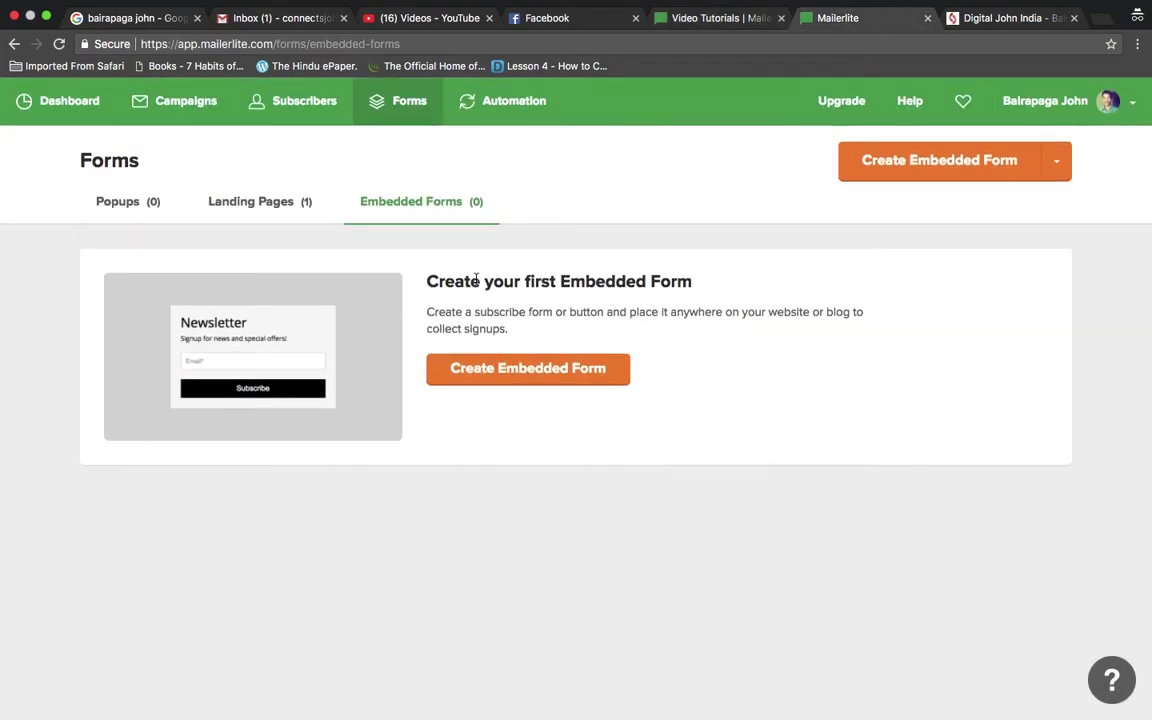
left_click(250, 201)
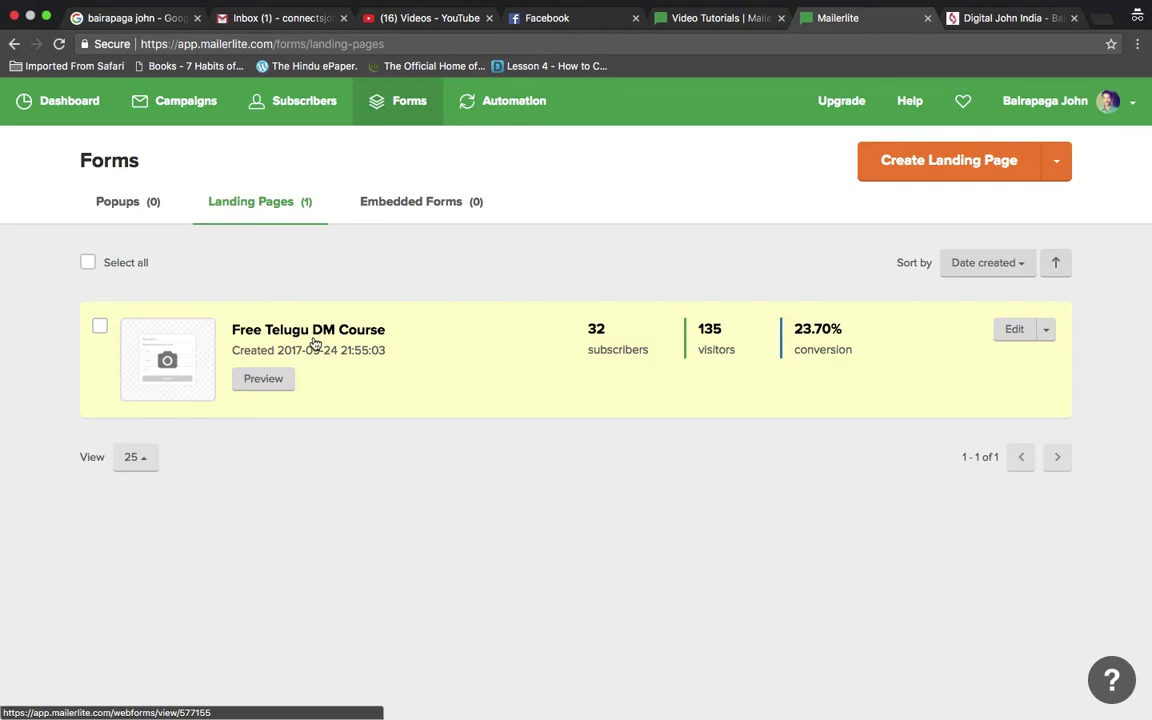
left_click(284, 380)
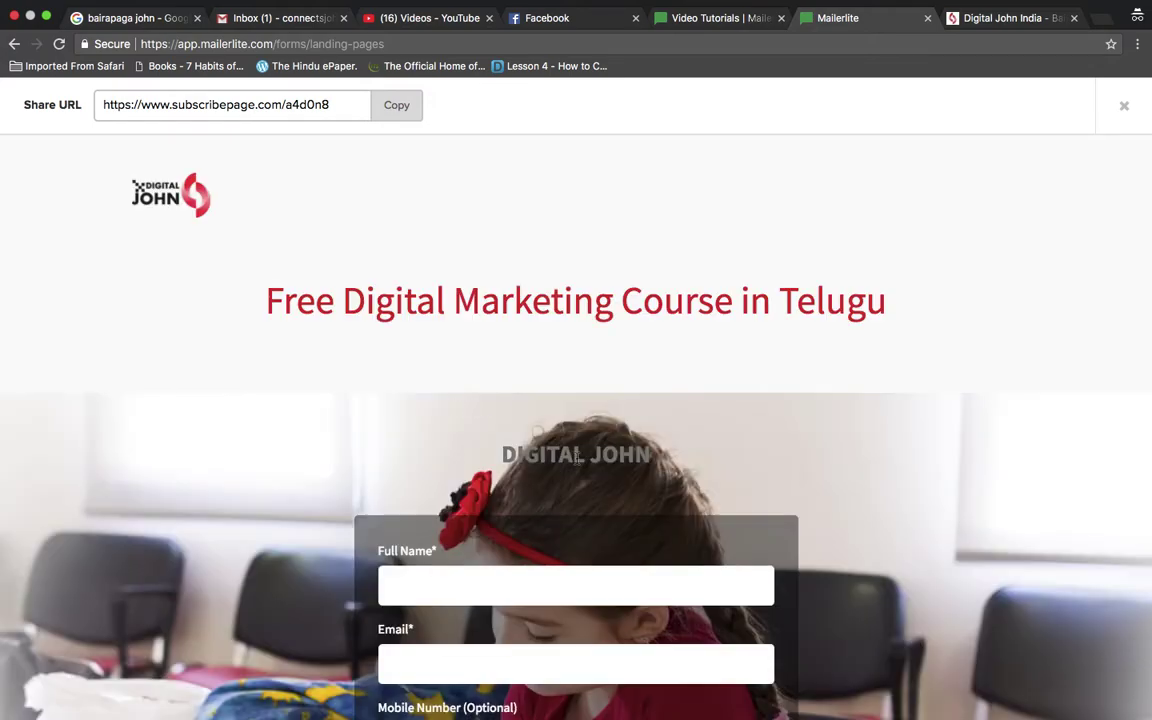
scroll(576, 457, "down", 3)
scroll(576, 457, "up", 2)
scroll(576, 457, "down", 3)
scroll(576, 457, "up", 3)
scroll(576, 457, "down", 4)
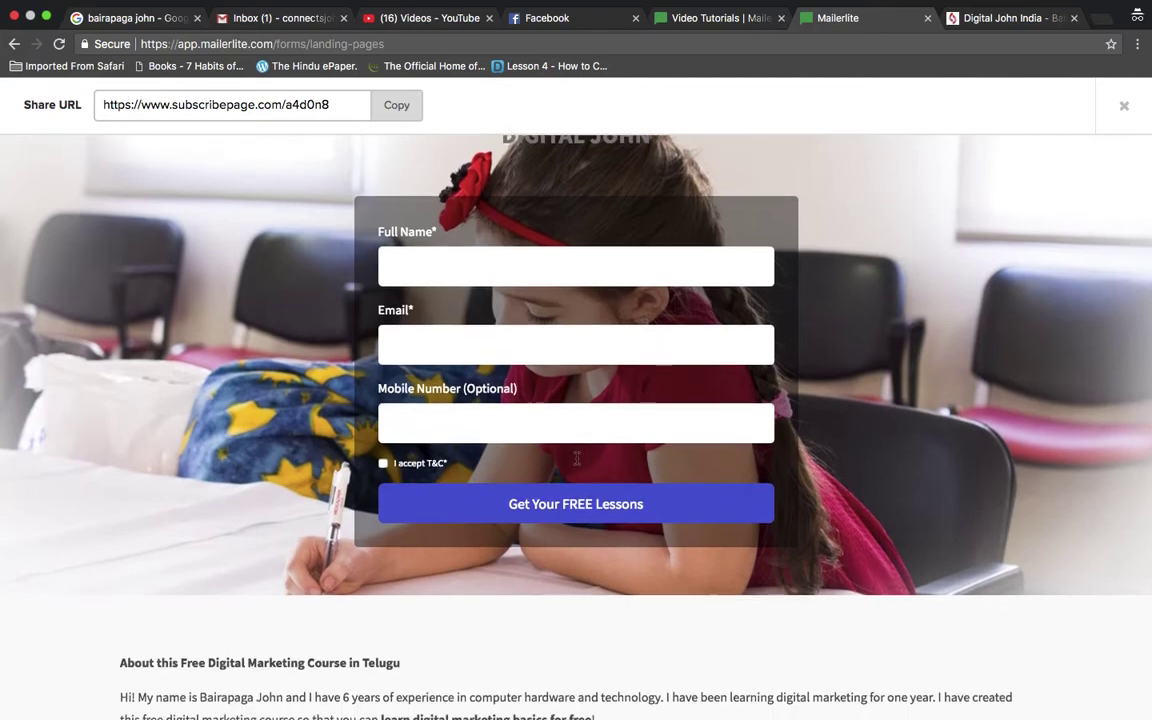
scroll(576, 457, "down", 12)
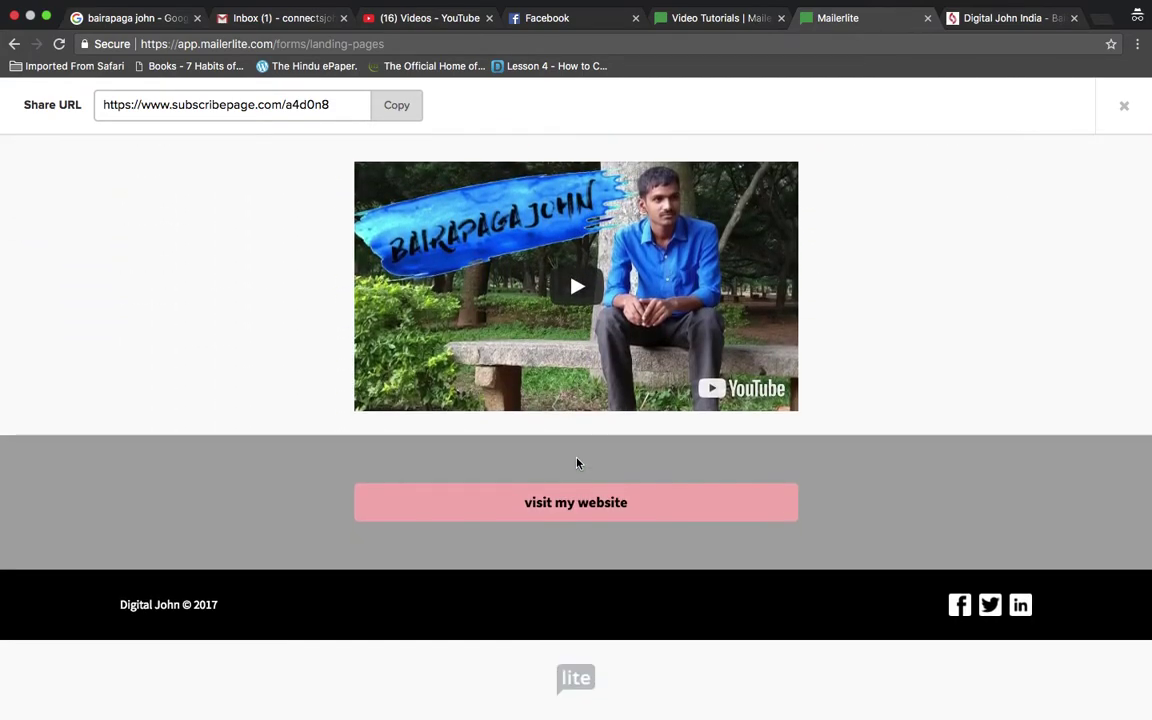
scroll(576, 462, "up", 15)
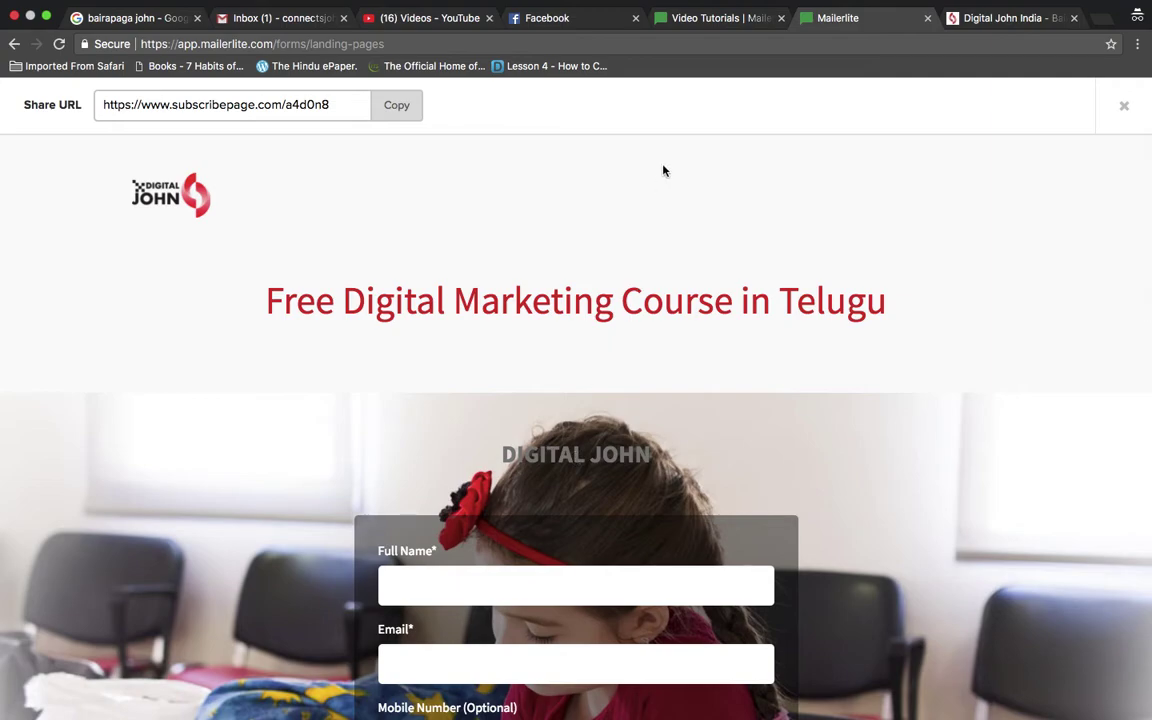
Step: Look over the landing page's signup form once more and leave the preview for the forms section
left_click(720, 22)
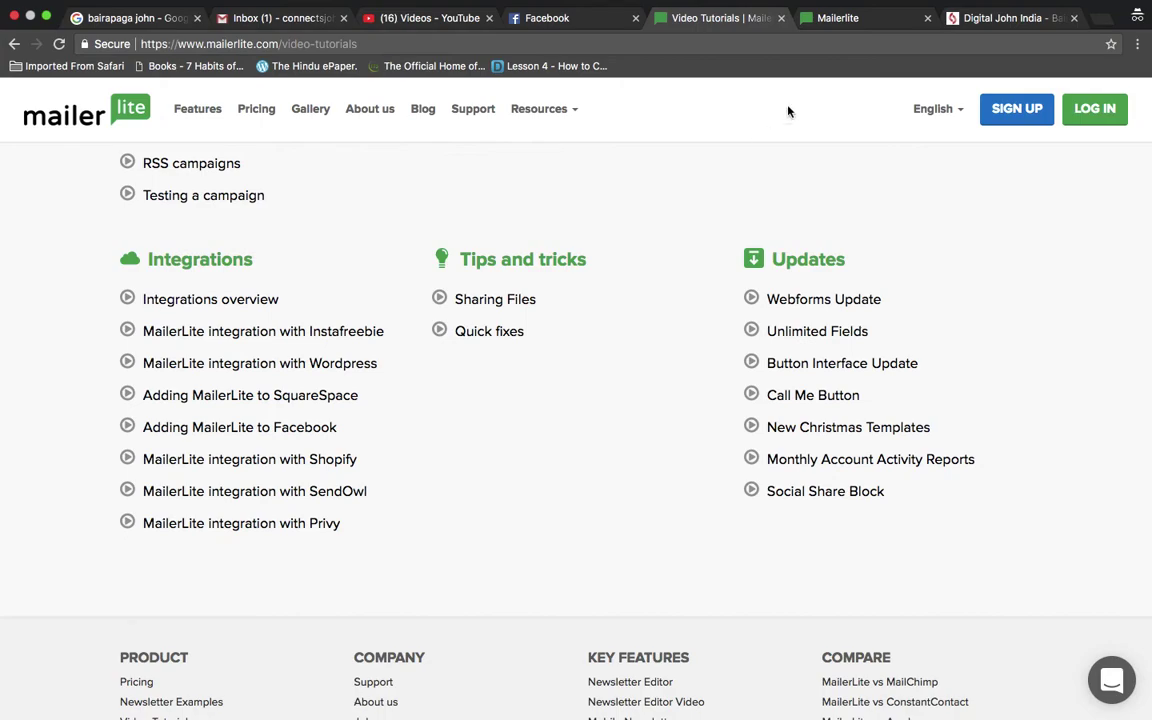
left_click(812, 18)
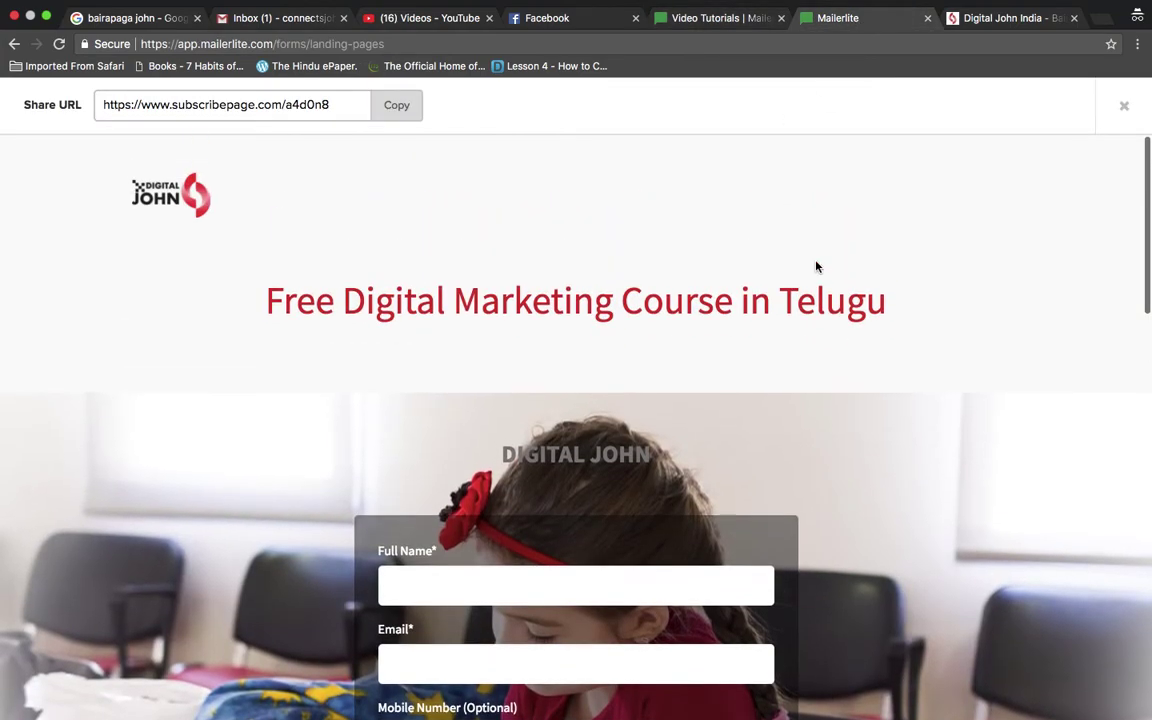
scroll(816, 266, "down", 10)
scroll(816, 254, "up", 10)
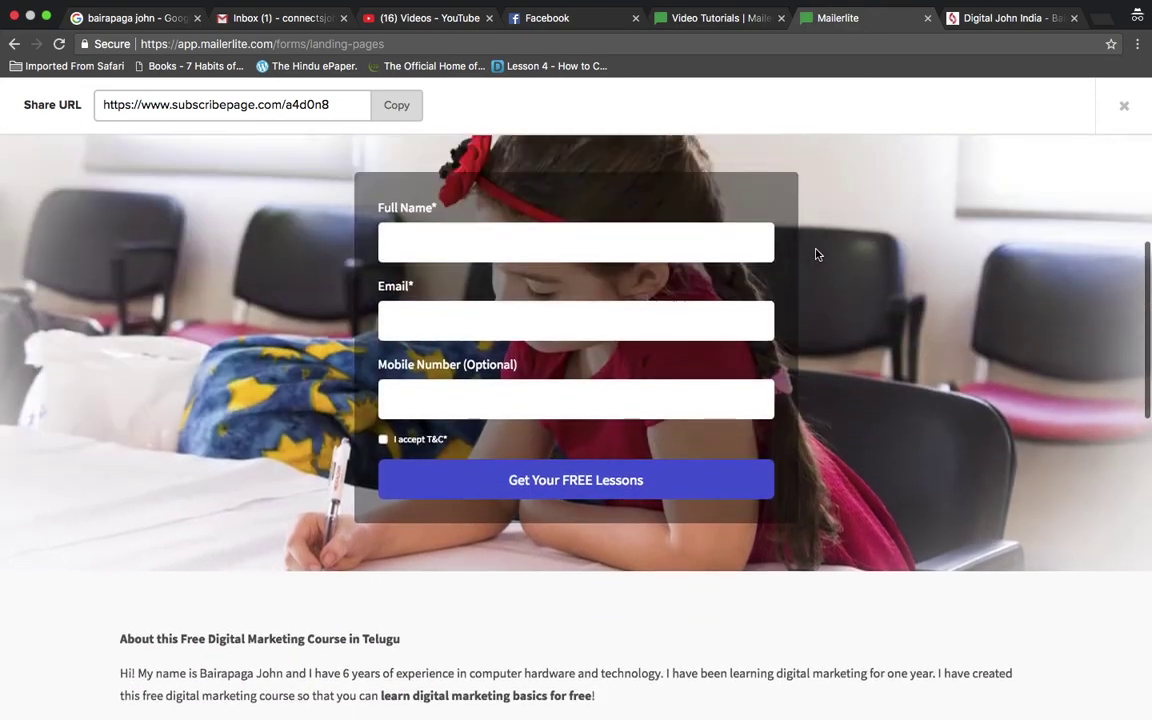
scroll(378, 159, "up", 2)
left_click(14, 44)
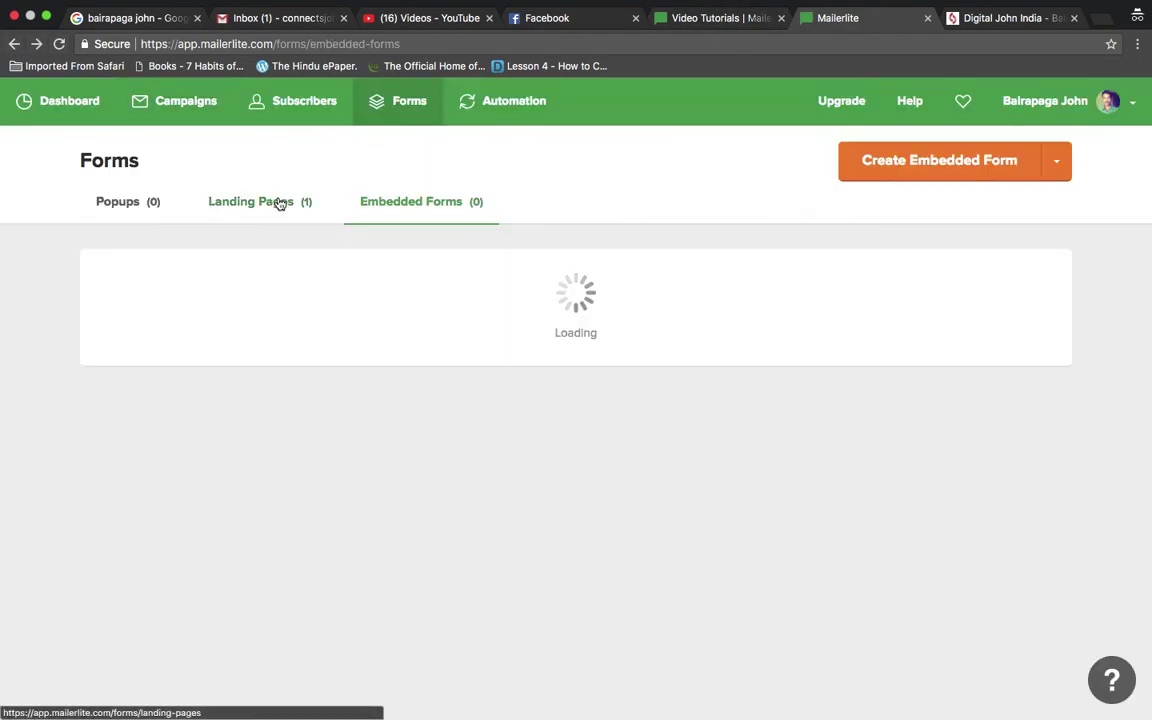
Step: Open the account's Automation section and briefly revisit the Video Tutorials page before returning to the account
left_click(512, 99)
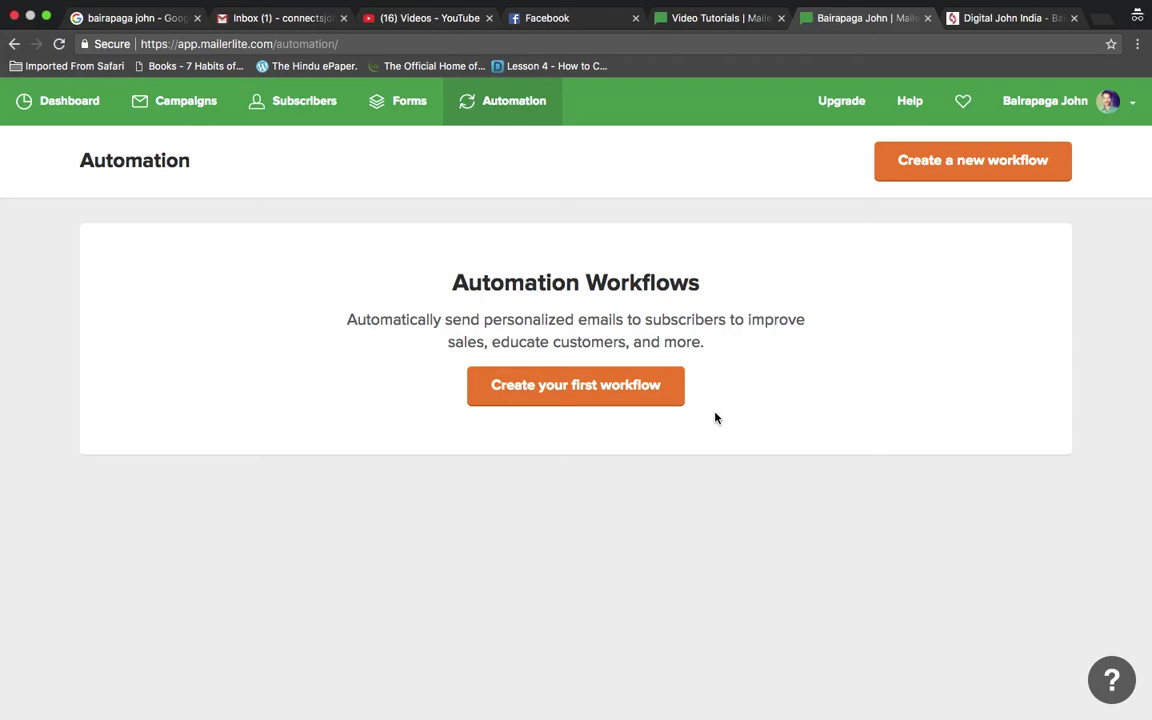
left_click(730, 18)
scroll(686, 194, "up", 8)
left_click(830, 18)
Step: Create a regular campaign with the subject "Test" and choose the rich text editor for its content
left_click(198, 114)
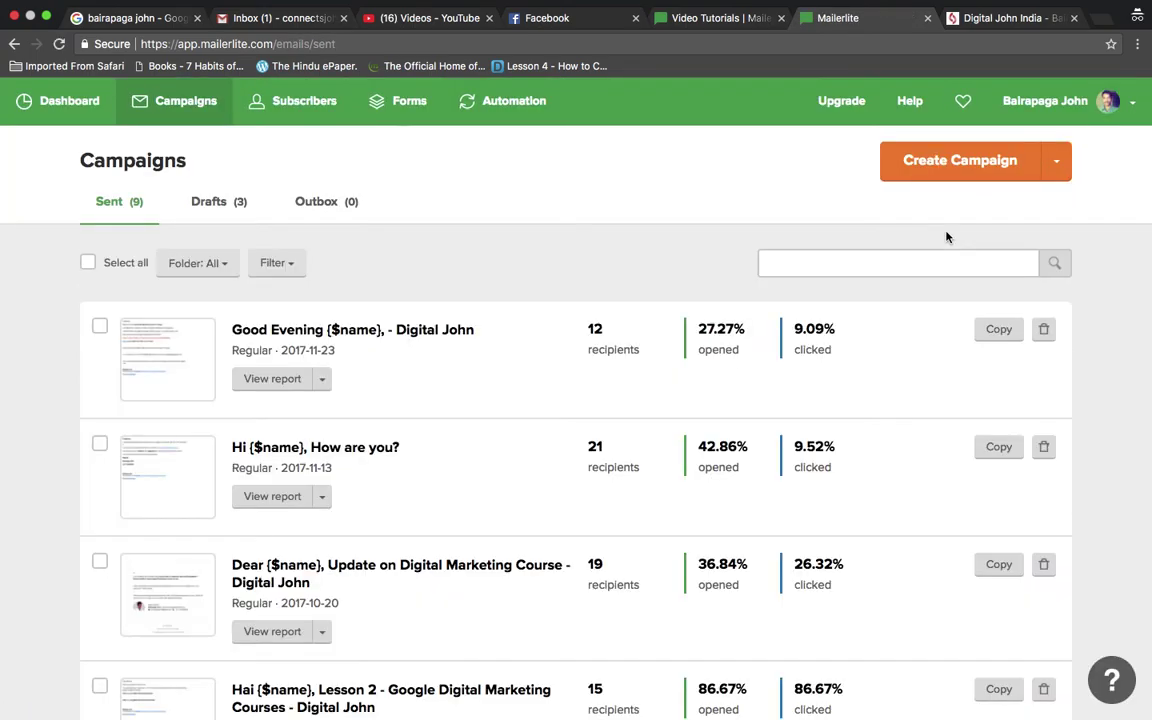
left_click(977, 177)
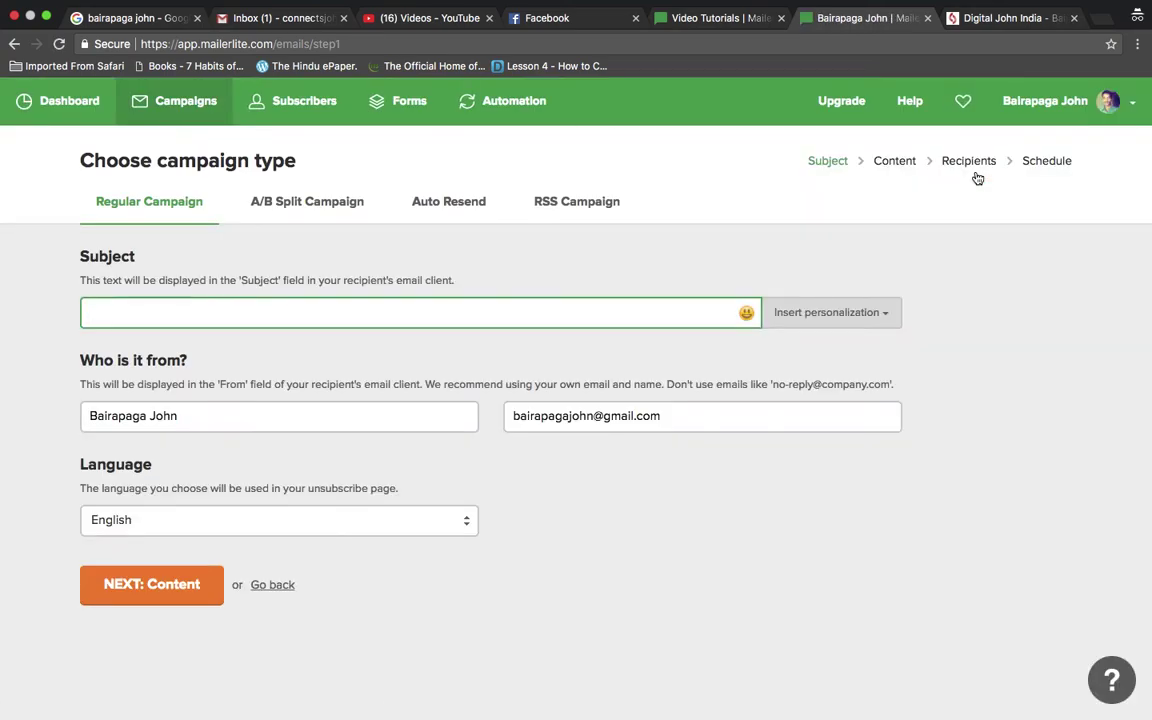
type("Test")
left_click(152, 592)
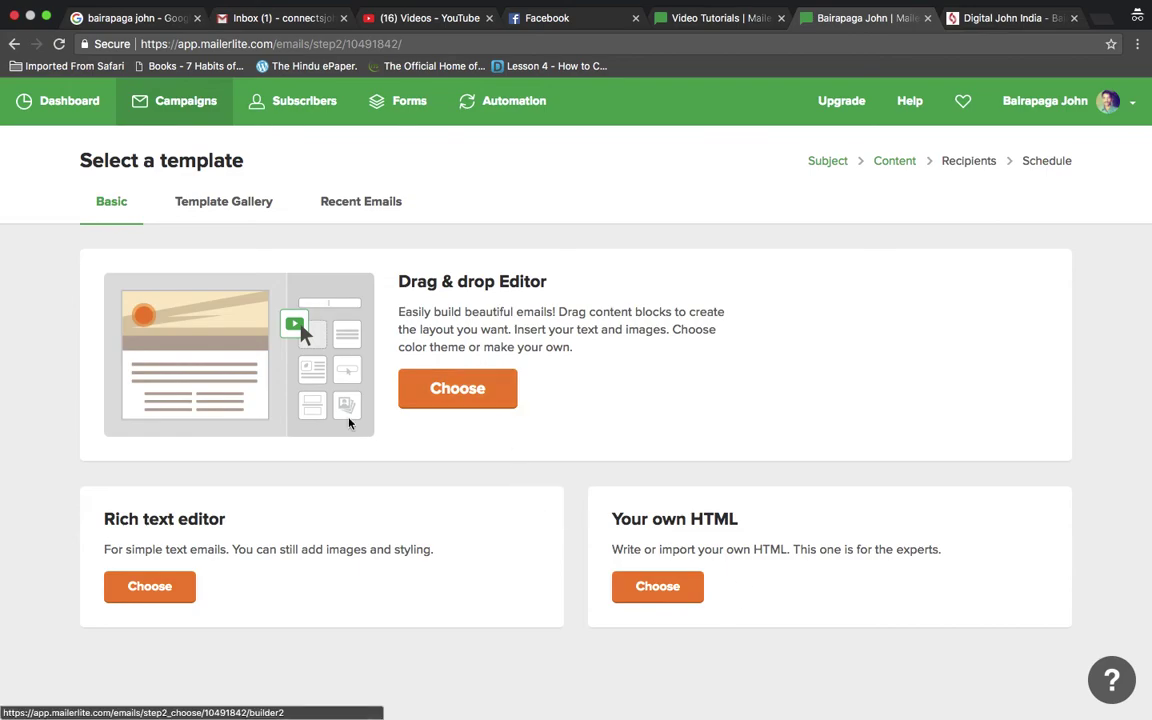
left_click(156, 590)
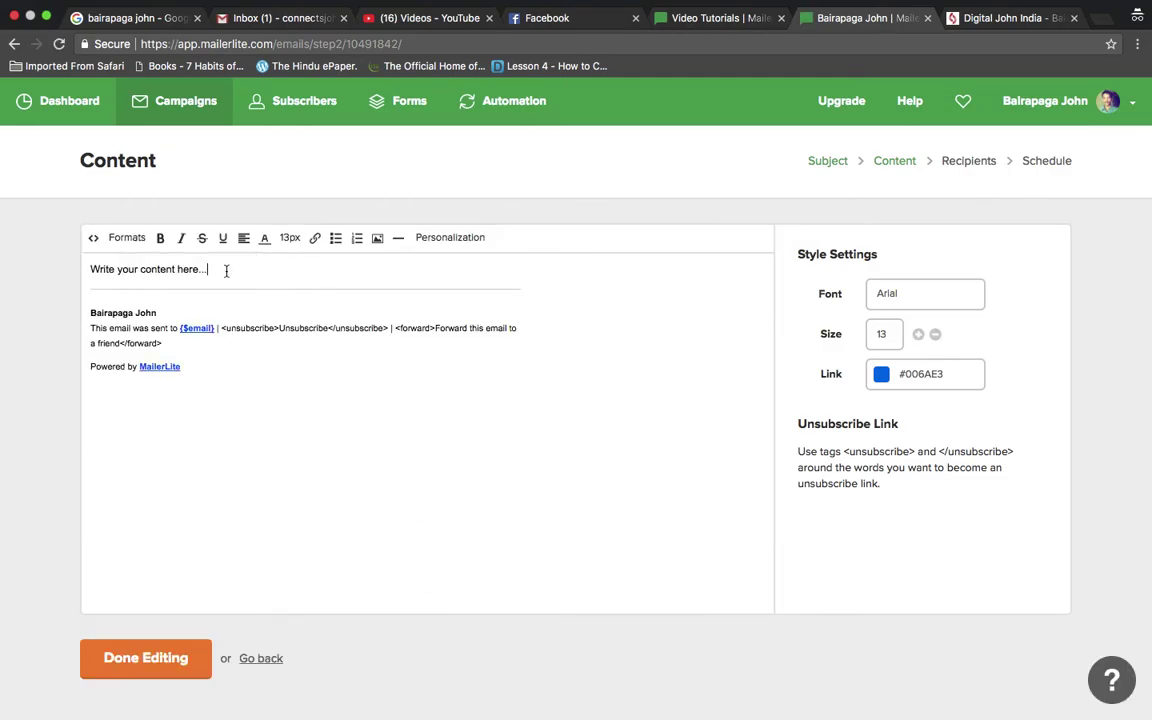
Step: Add the greeting "Hi {$name}," a few lines below the email's placeholder text, inserting the name as a personalization field
left_click(226, 271)
key("Return")
key("Return")
key("Return")
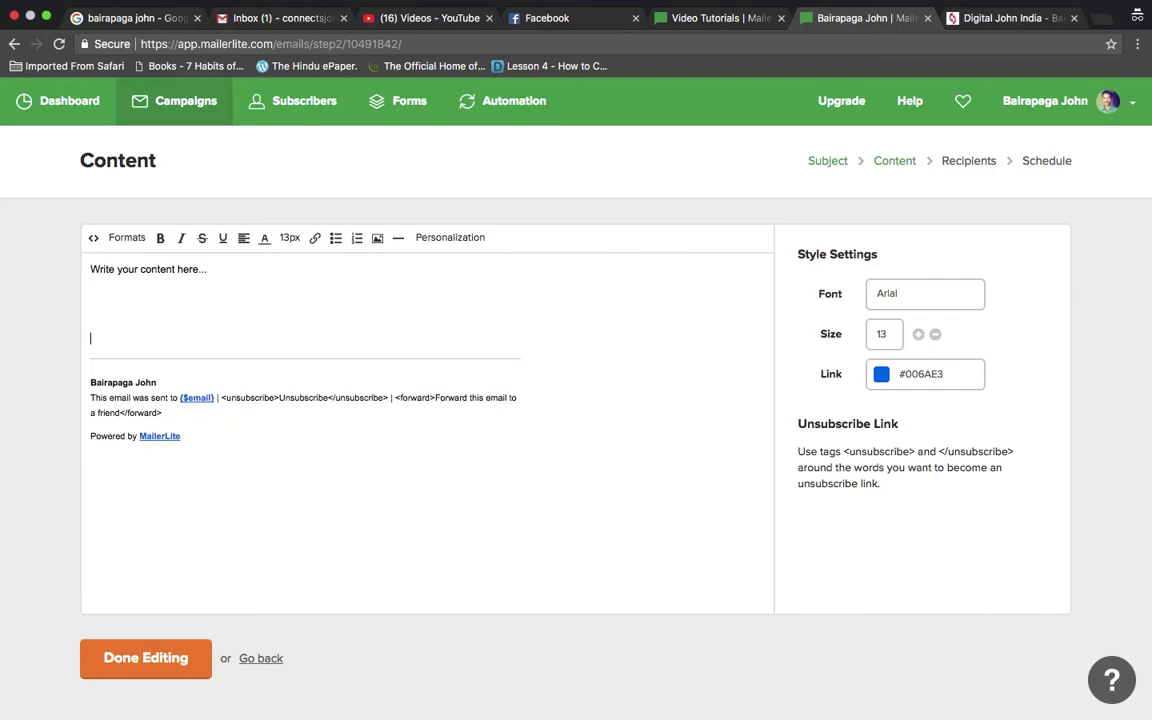
type("Hi")
left_click(449, 245)
left_click(443, 290)
type(",")
Step: Add two blank lines beneath the greeting in the email body
left_click(363, 318)
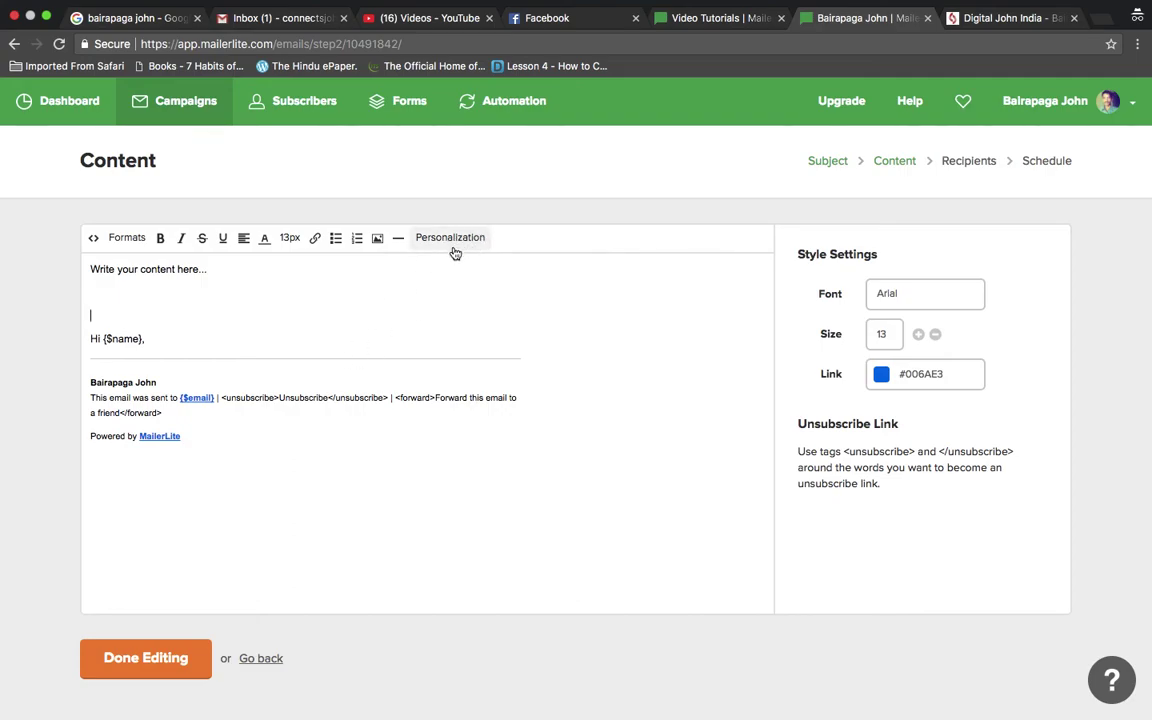
left_click(327, 337)
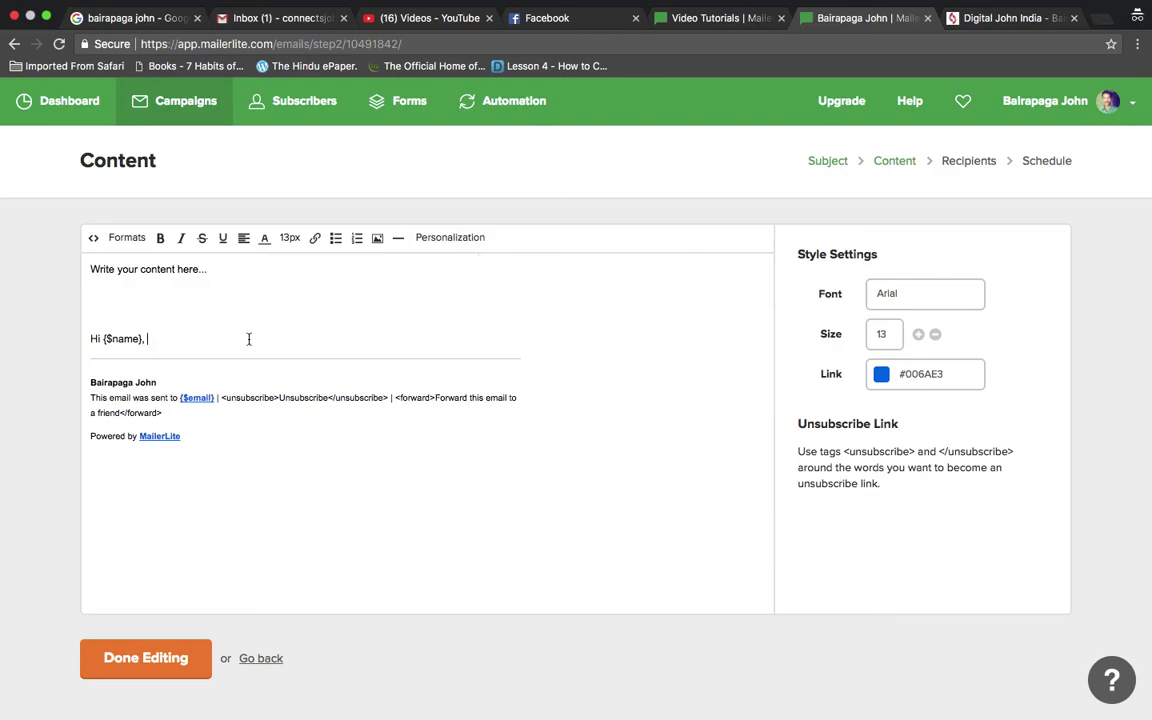
scroll(556, 240, "down", 1)
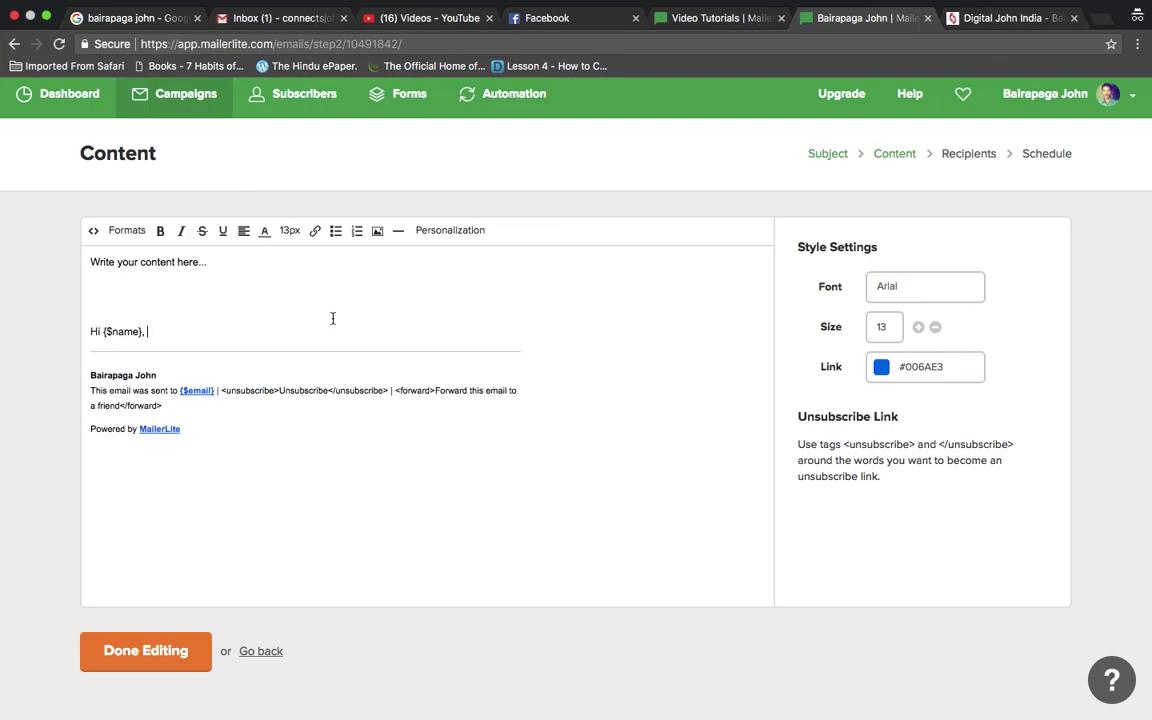
scroll(372, 382, "up", 2)
key("Return")
key("Return")
scroll(518, 357, "up", 2)
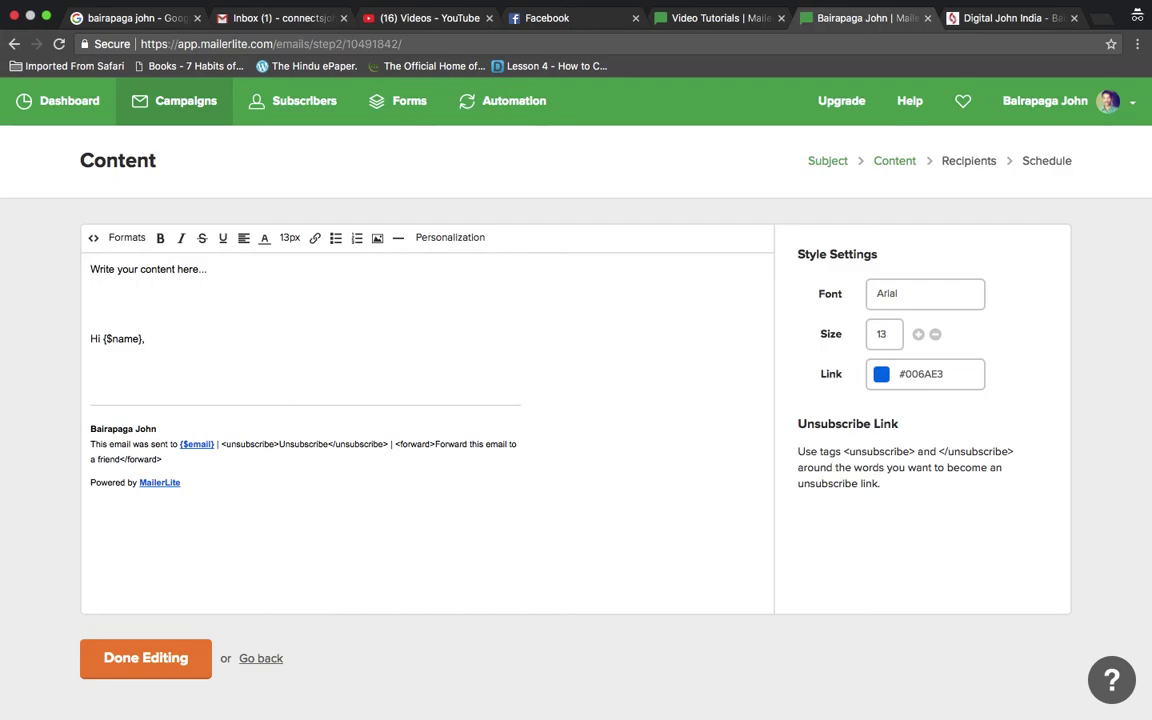
Step: Switch to the Video Tutorials page, look through its topics and open the Build a landing page tutorial
left_click(700, 17)
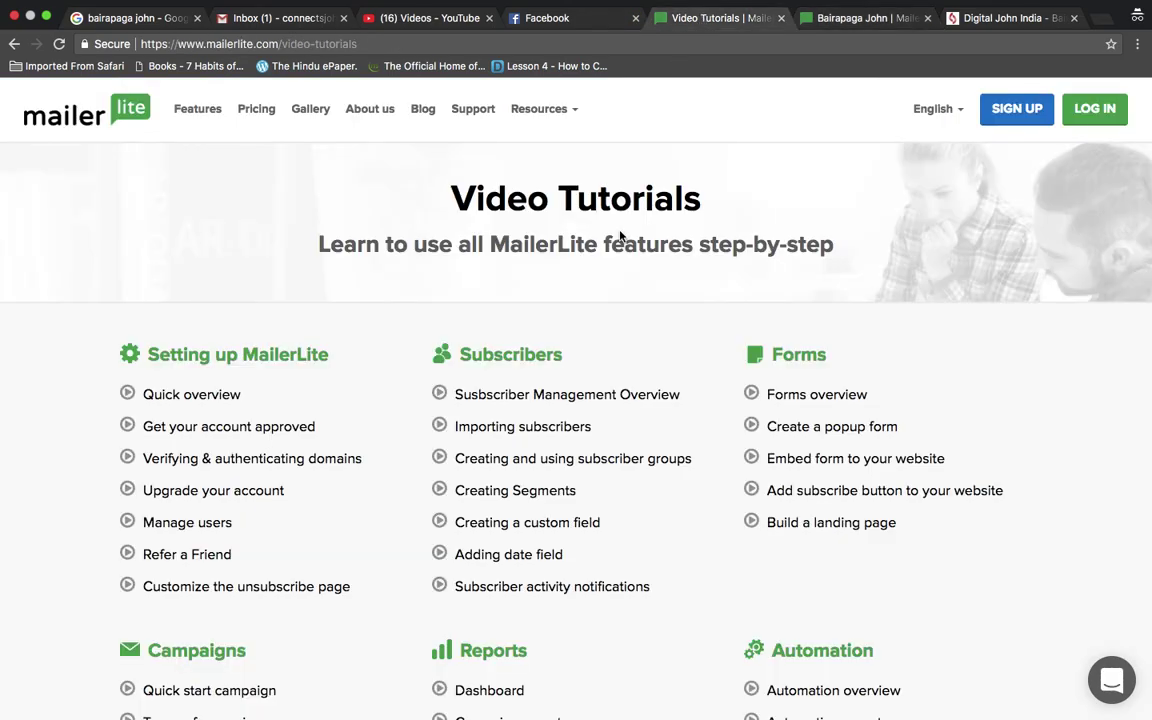
scroll(620, 236, "down", 3)
scroll(620, 234, "down", 2)
scroll(609, 411, "down", 5)
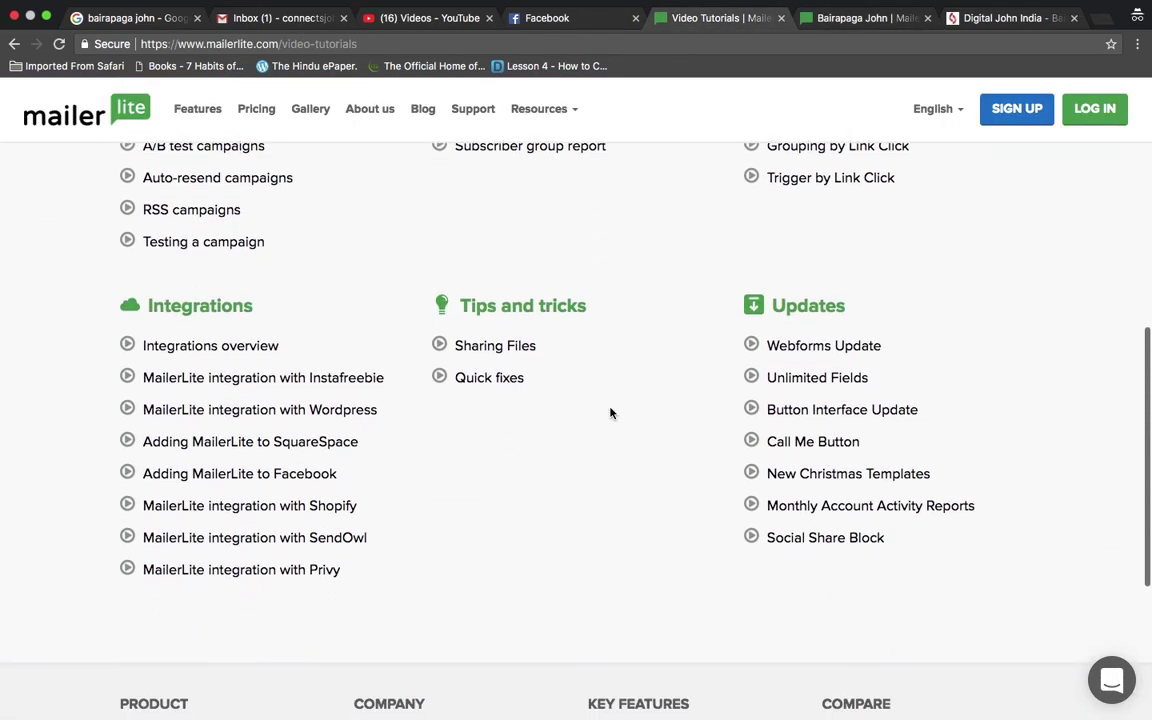
scroll(610, 413, "up", 5)
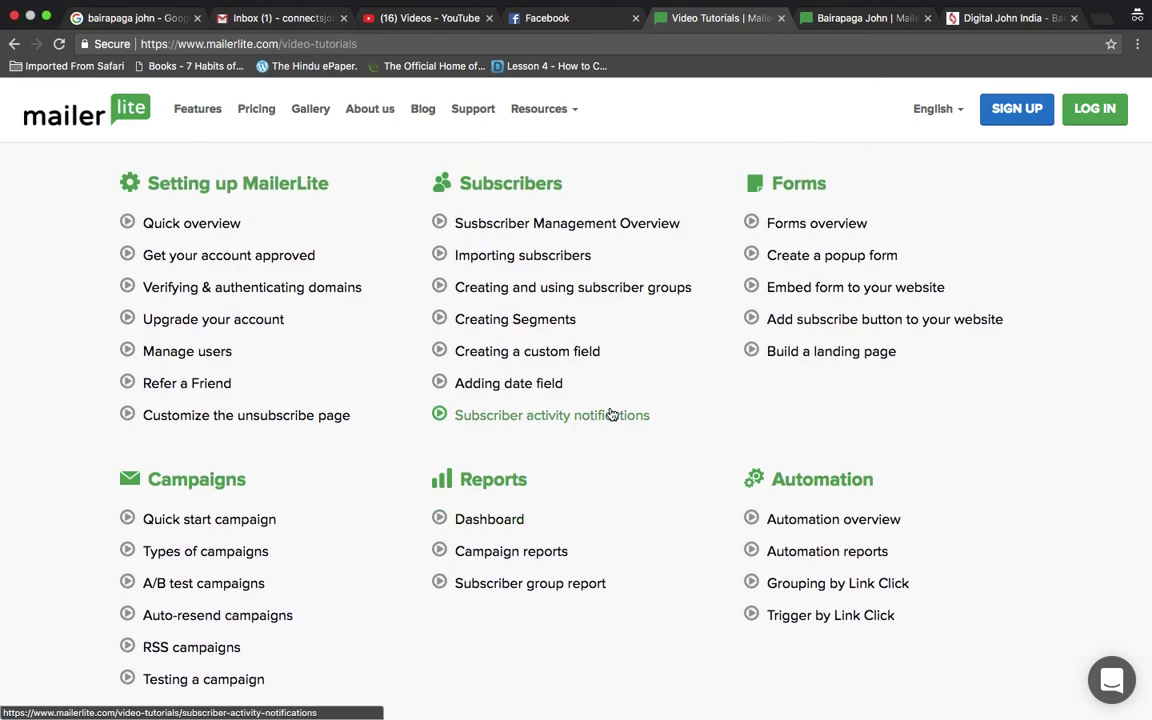
scroll(620, 413, "down", 1)
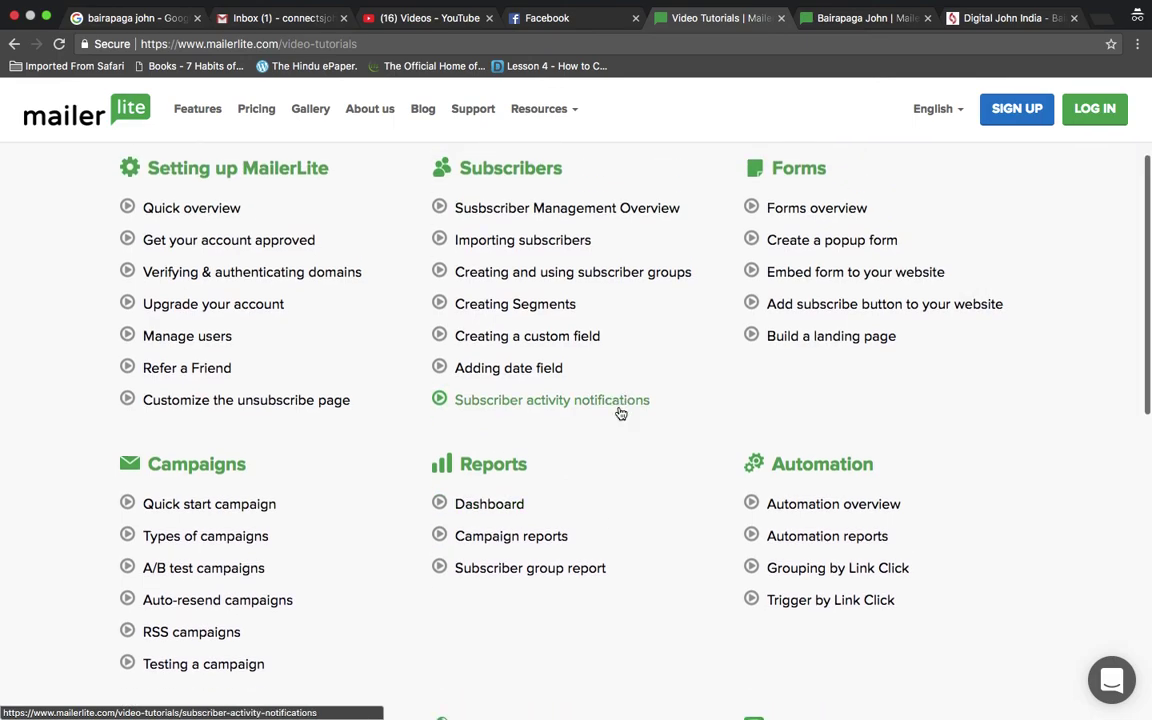
left_click(857, 343)
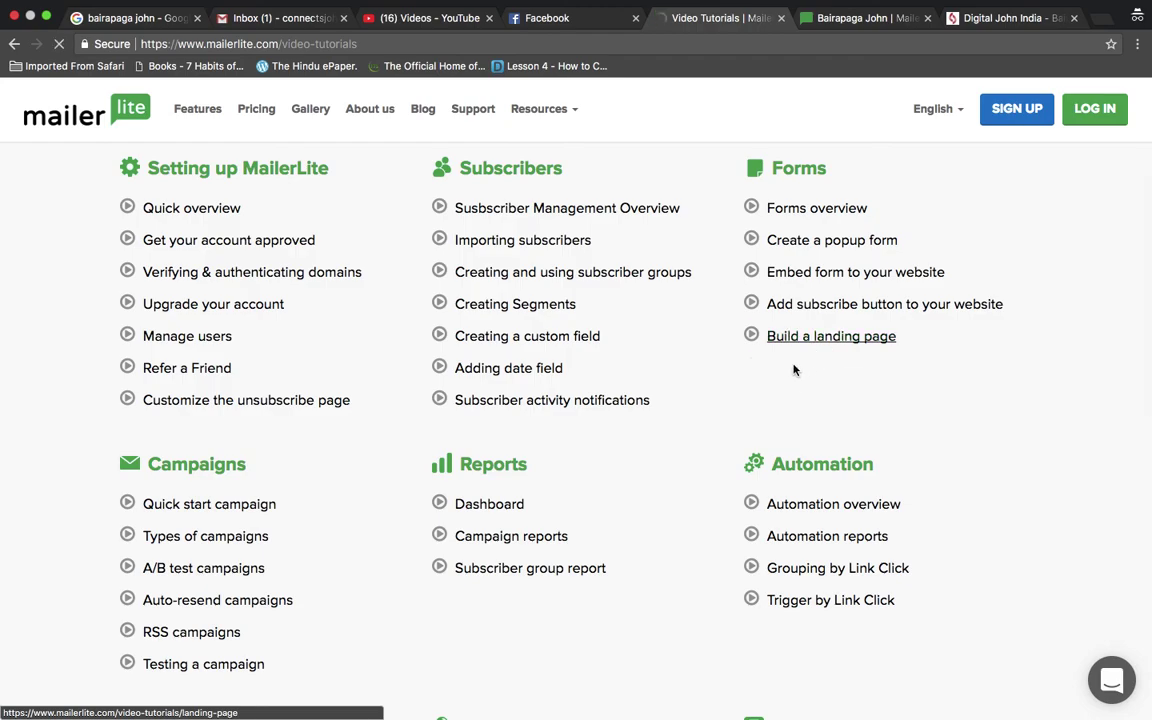
left_click(861, 20)
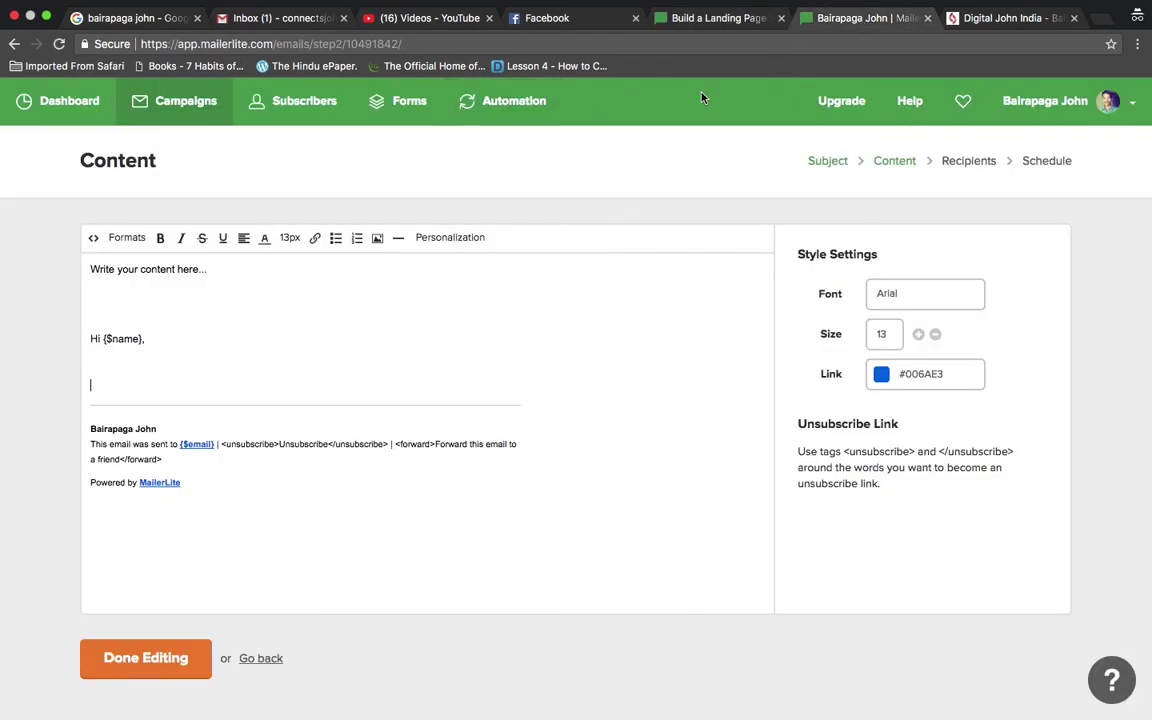
left_click(706, 20)
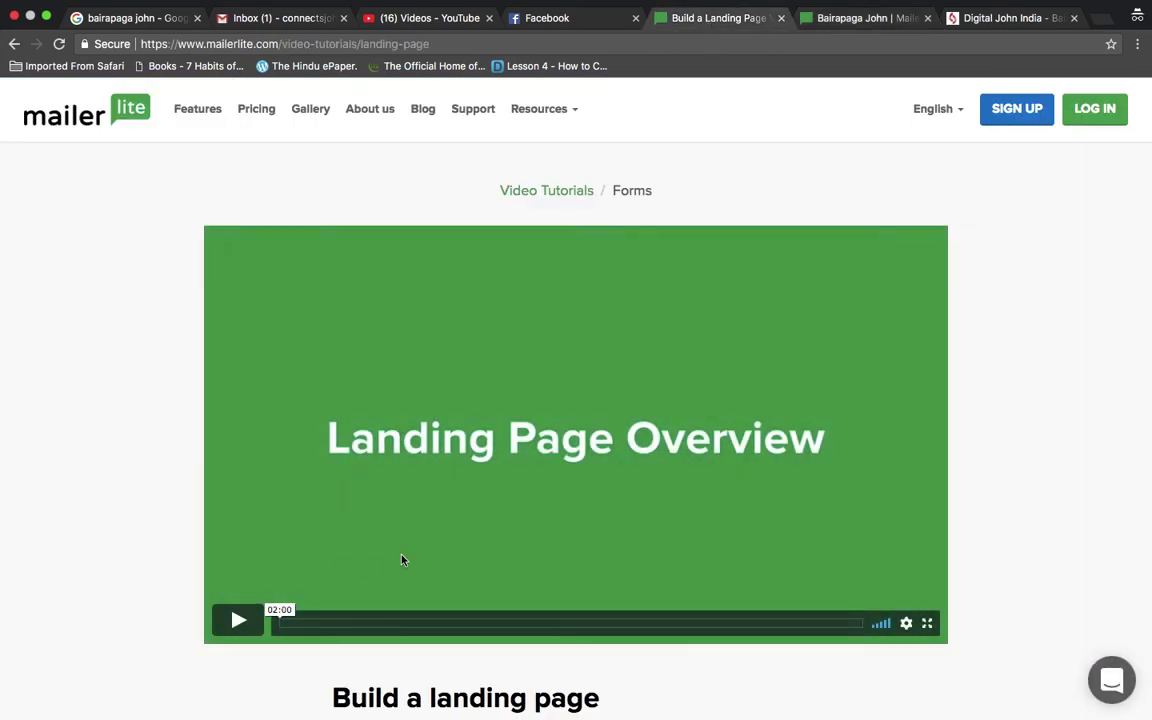
Step: Switch to the technology and media blog and examine its popup signup form and Digital Marketing article list
left_click(862, 20)
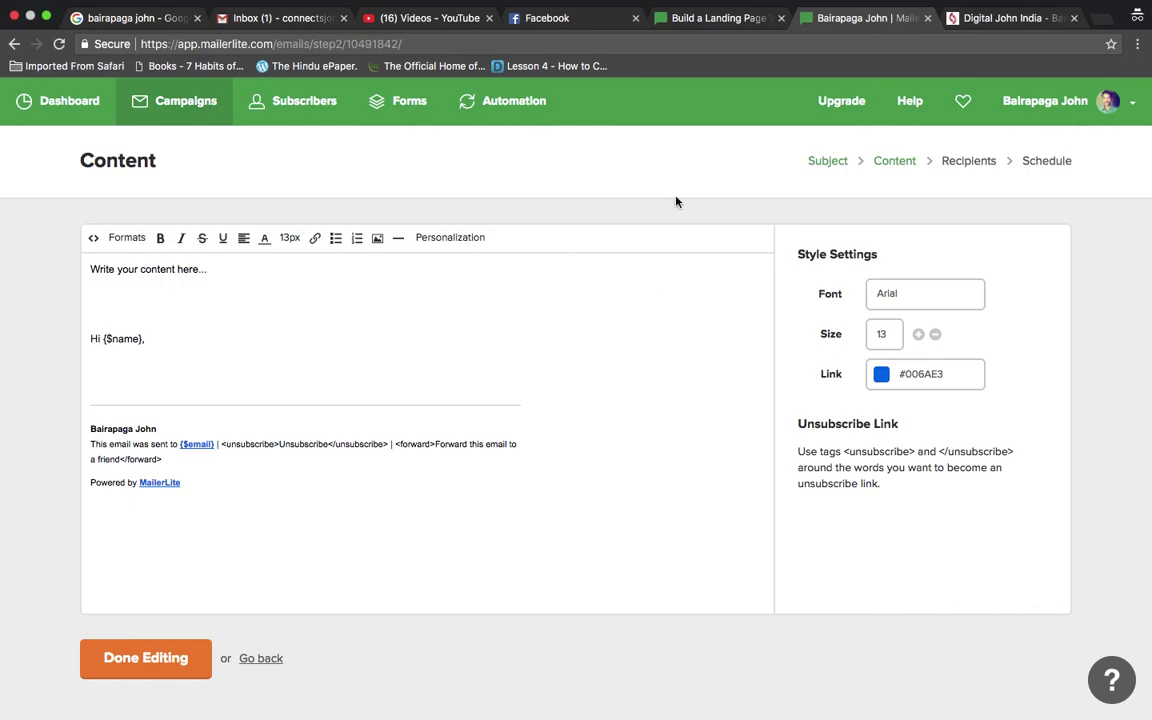
left_click(1000, 18)
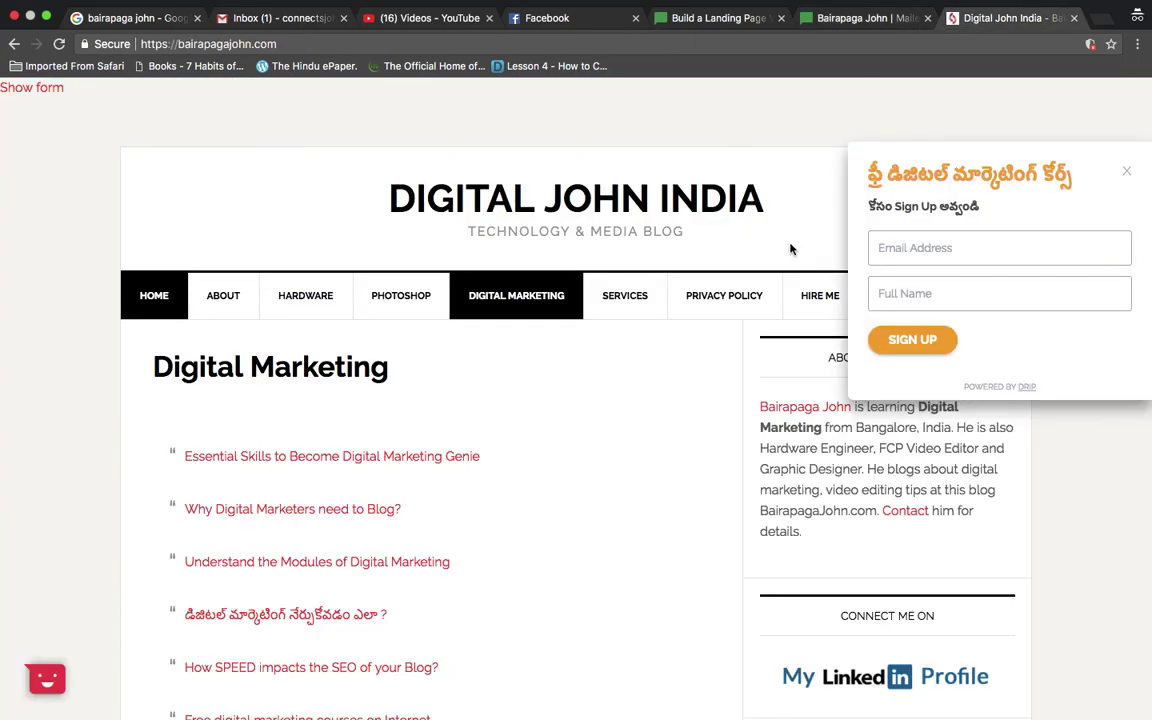
left_click(955, 250)
scroll(920, 243, "down", 5)
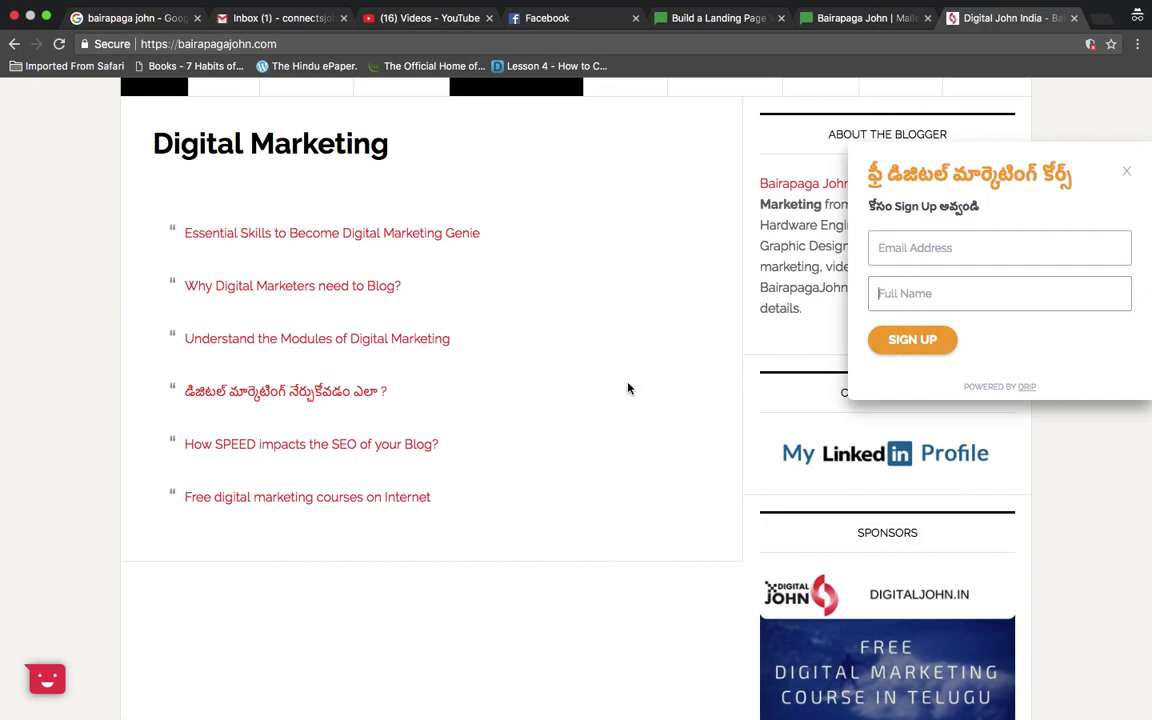
scroll(628, 388, "up", 5)
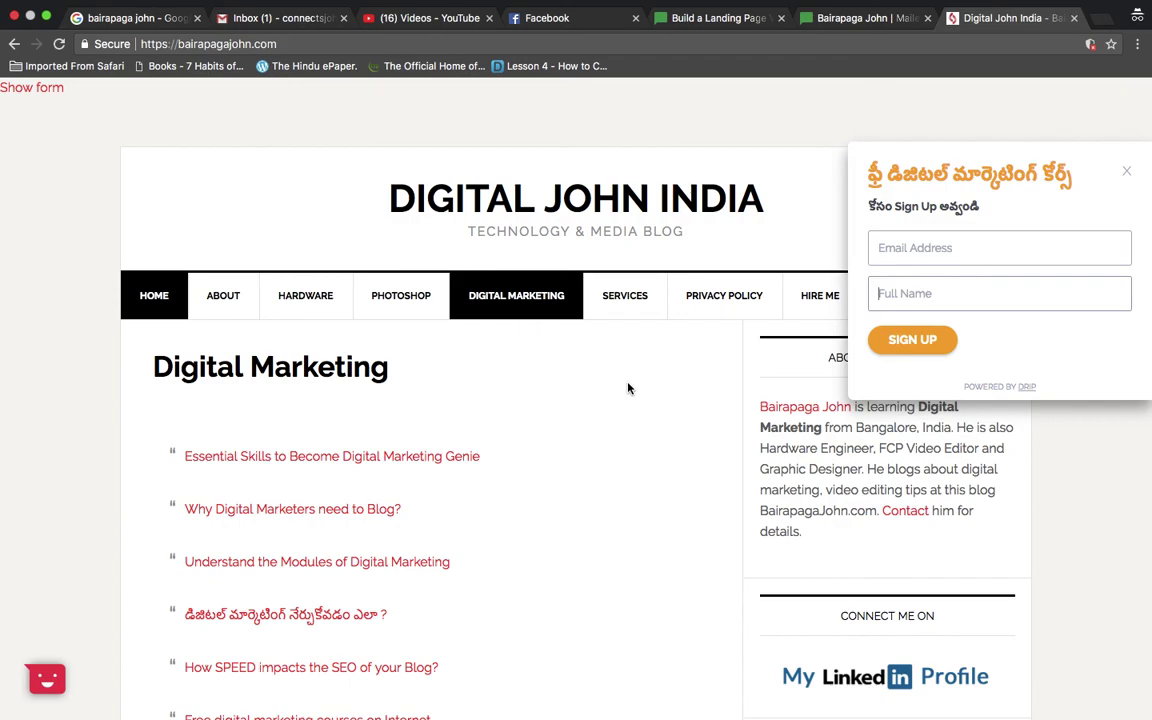
scroll(628, 388, "down", 5)
scroll(628, 388, "up", 5)
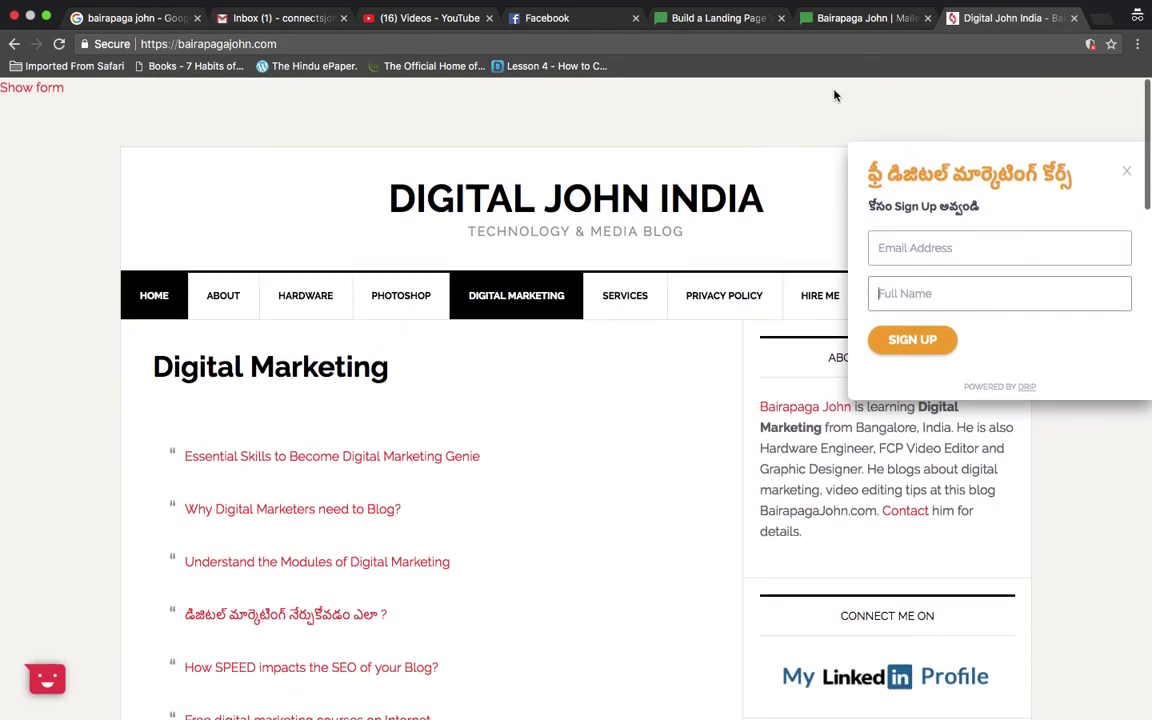